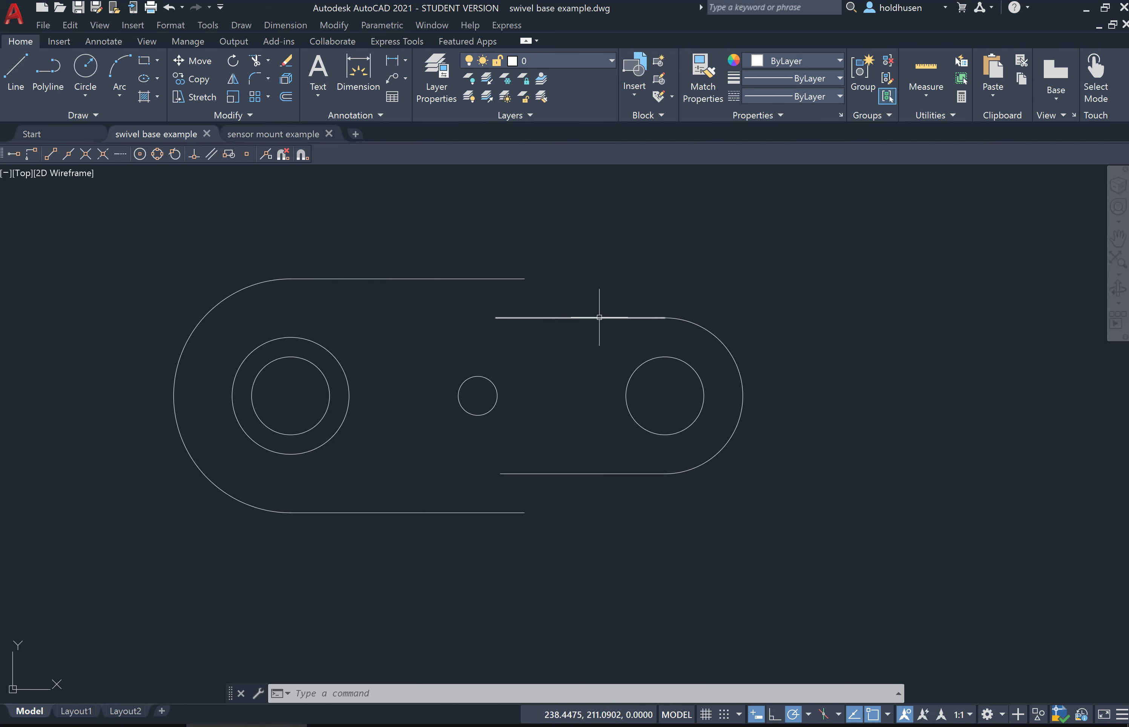
# Step: Draw a construction circle of radius 15 centred on the open end of the large outline's upper horizontal line
pyautogui.moveTo(600, 317)
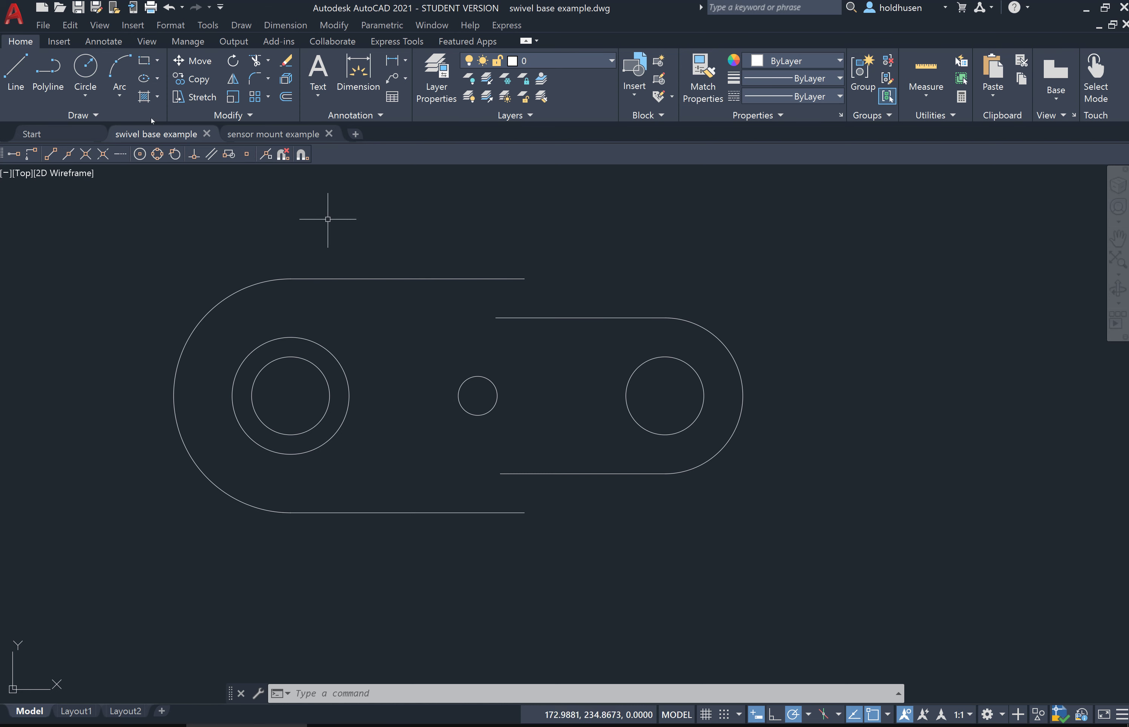
pyautogui.click(85, 66)
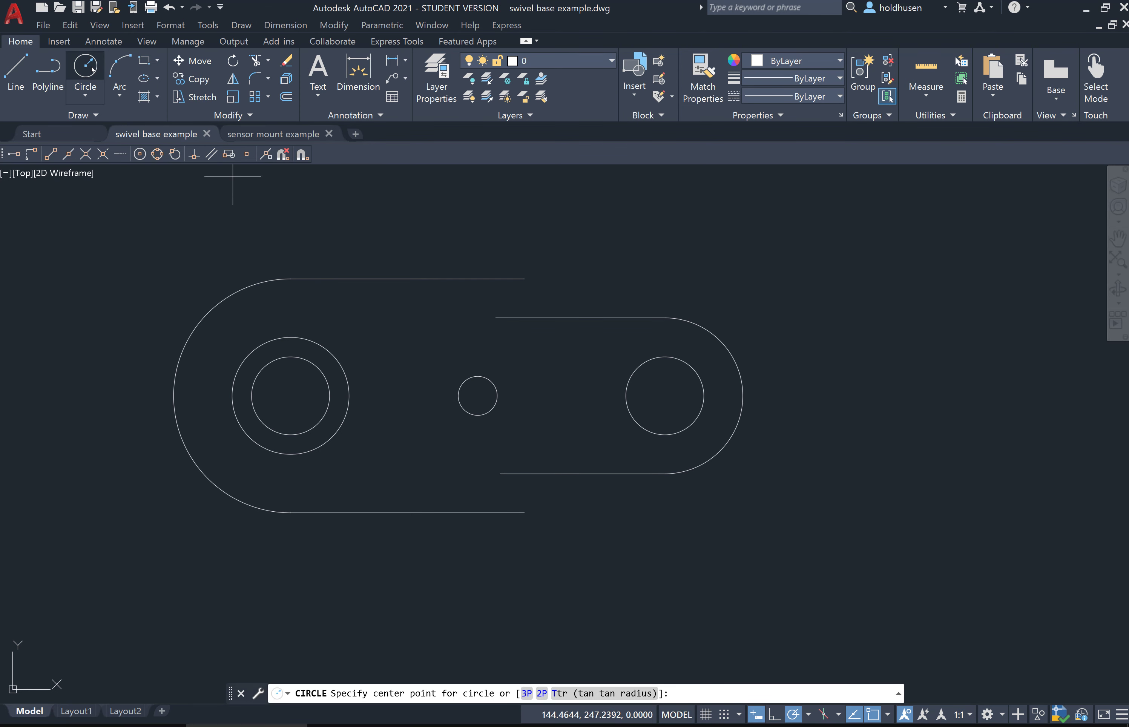
pyautogui.click(524, 278)
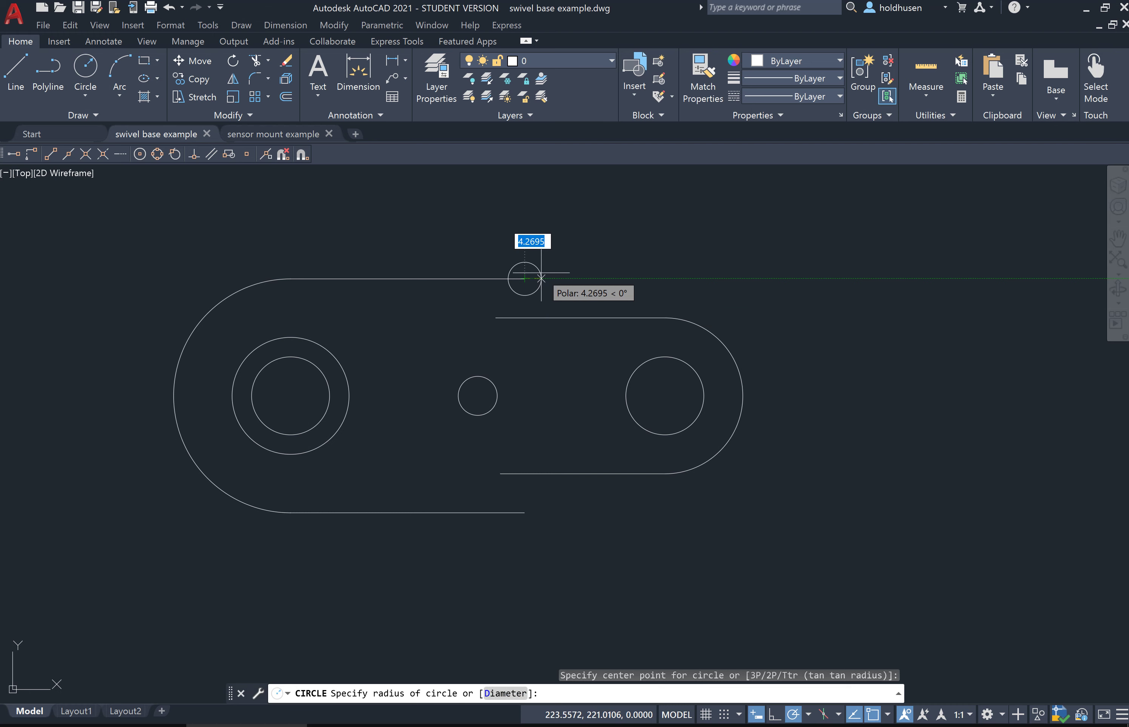
pyautogui.press('BackSpace')
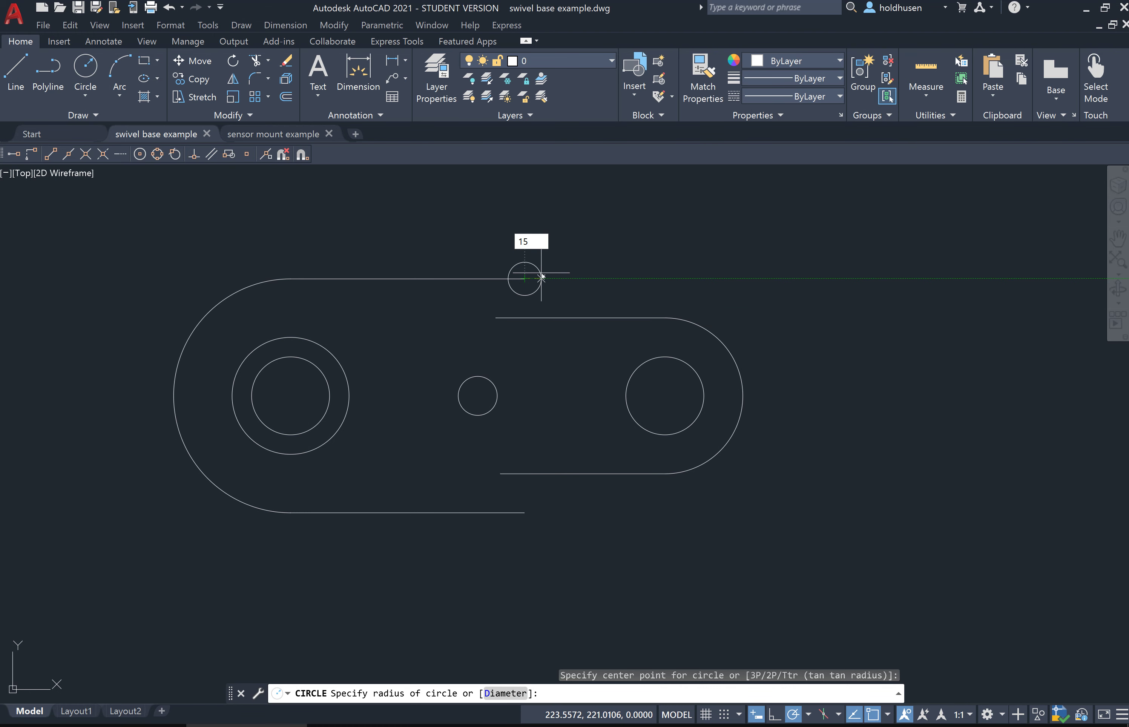
pyautogui.write('15')
pyautogui.press('Return')
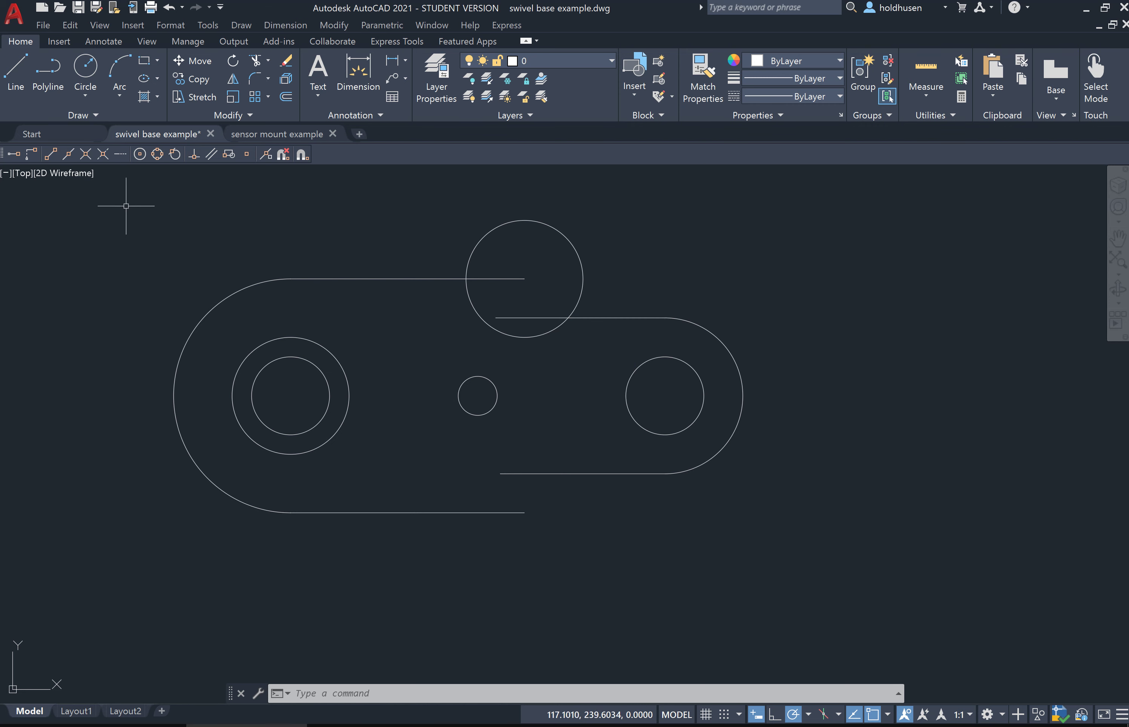
# Step: Draw construction lines 15 units straight up from the small outline's upper tangent point, then horizontally left to the construction circle
pyautogui.click(17, 76)
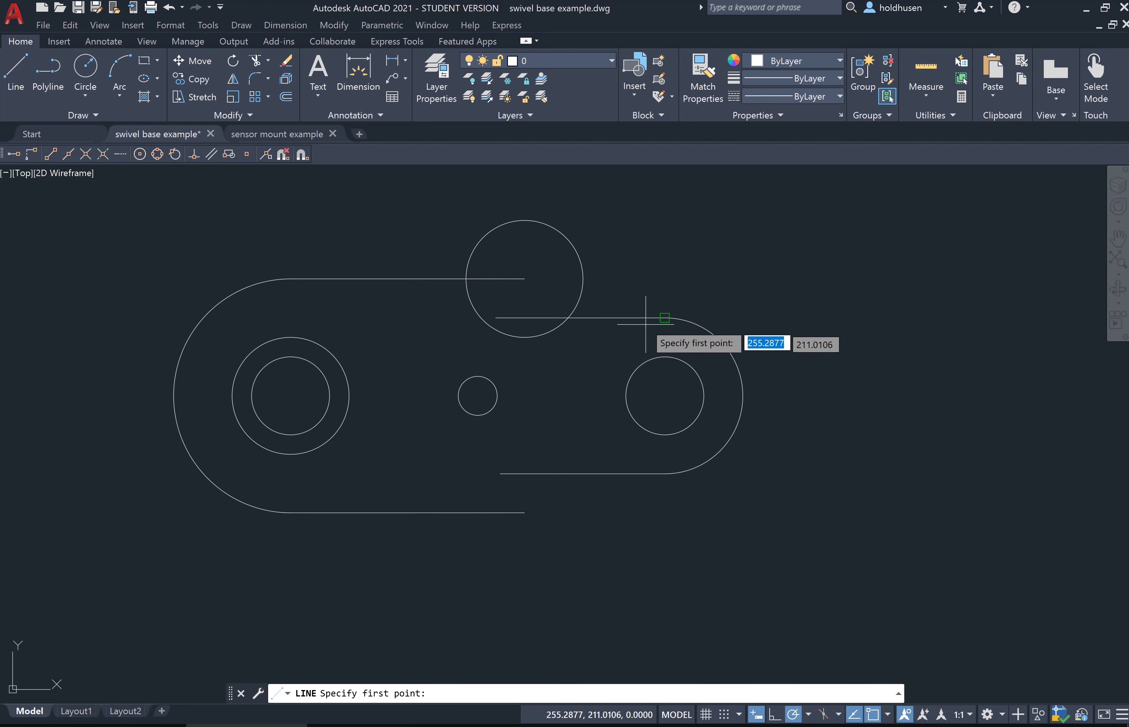
pyautogui.click(664, 317)
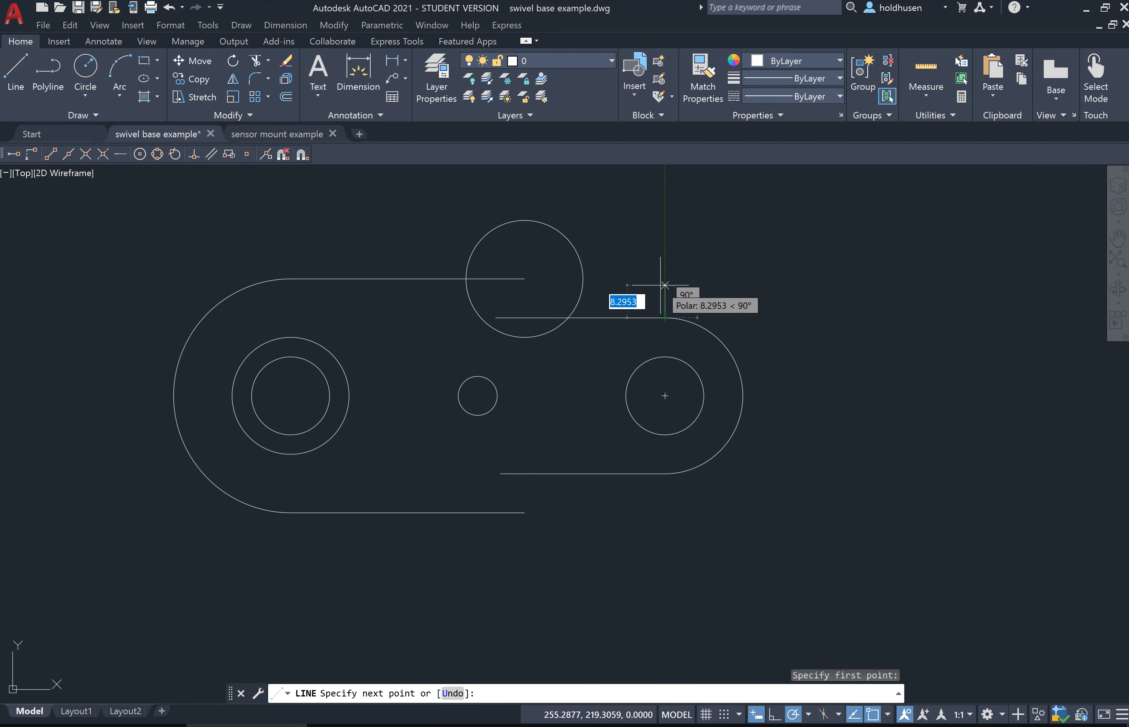
pyautogui.write('15')
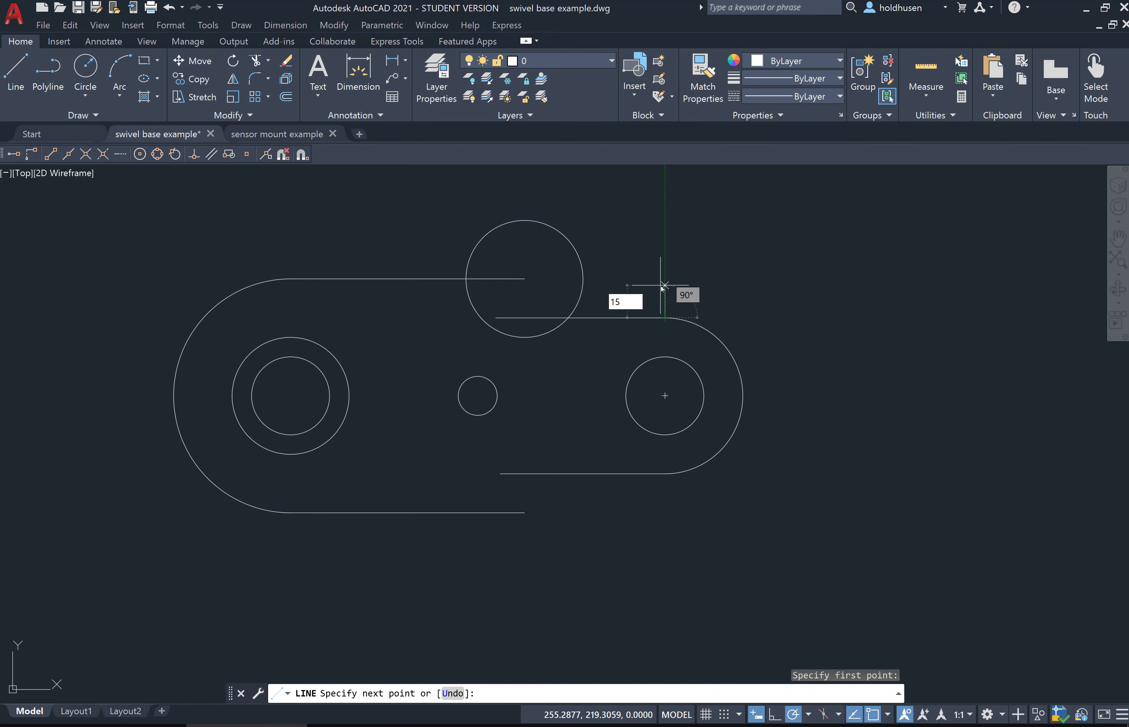
pyautogui.press('Return')
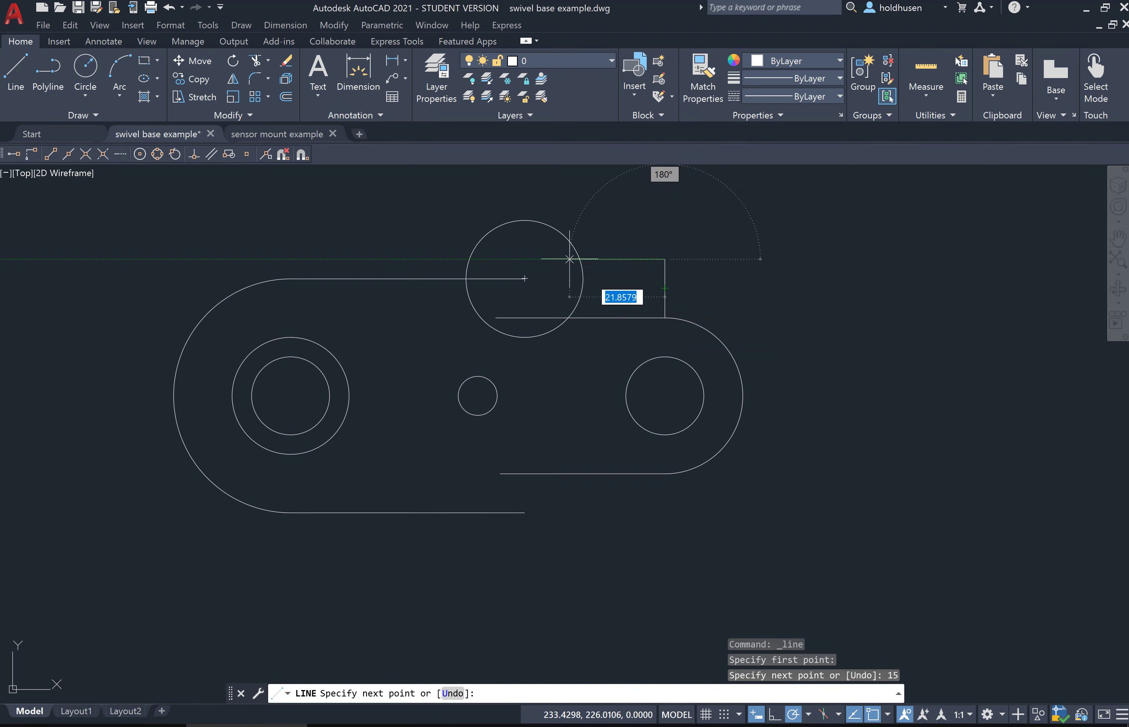
pyautogui.click(579, 259)
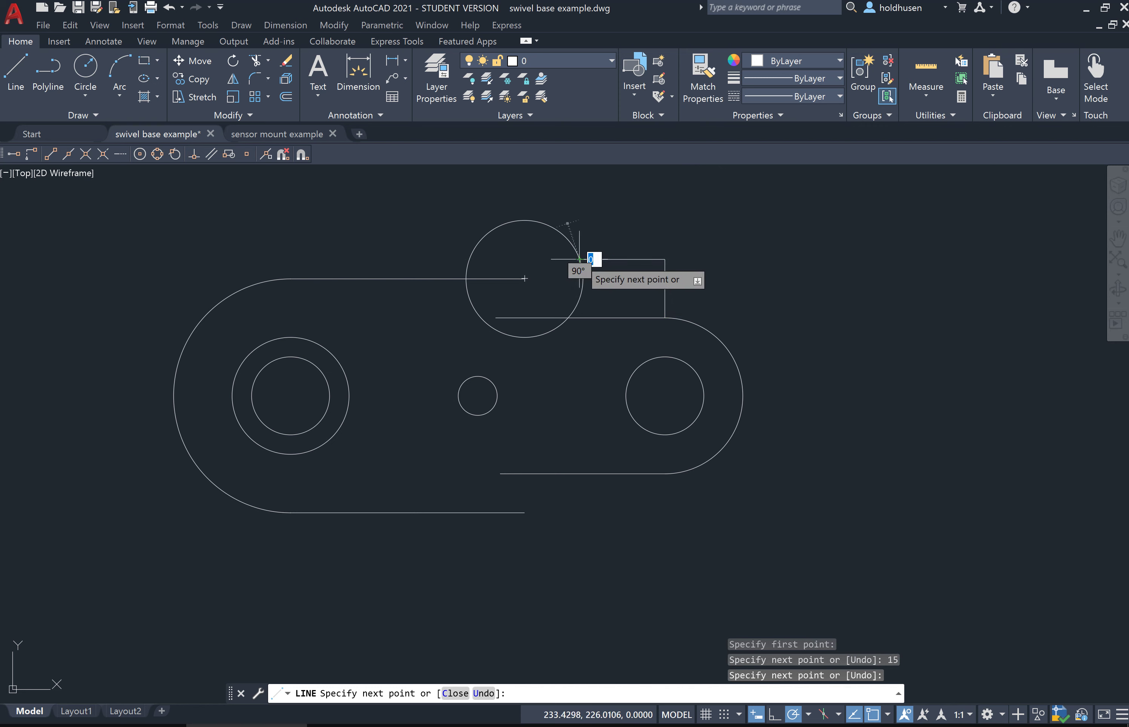
pyautogui.press('Escape')
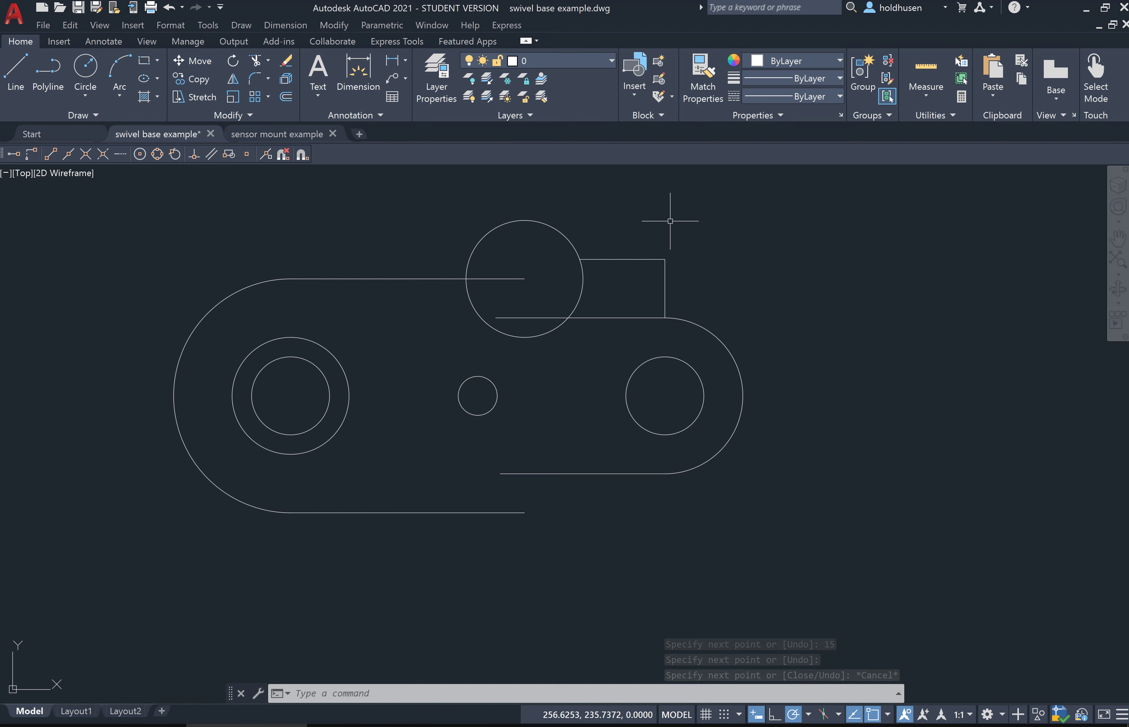
# Step: Draw a circle centred where the horizontal construction line meets the construction circle, passing through the end of the large outline's upper line
pyautogui.click(84, 66)
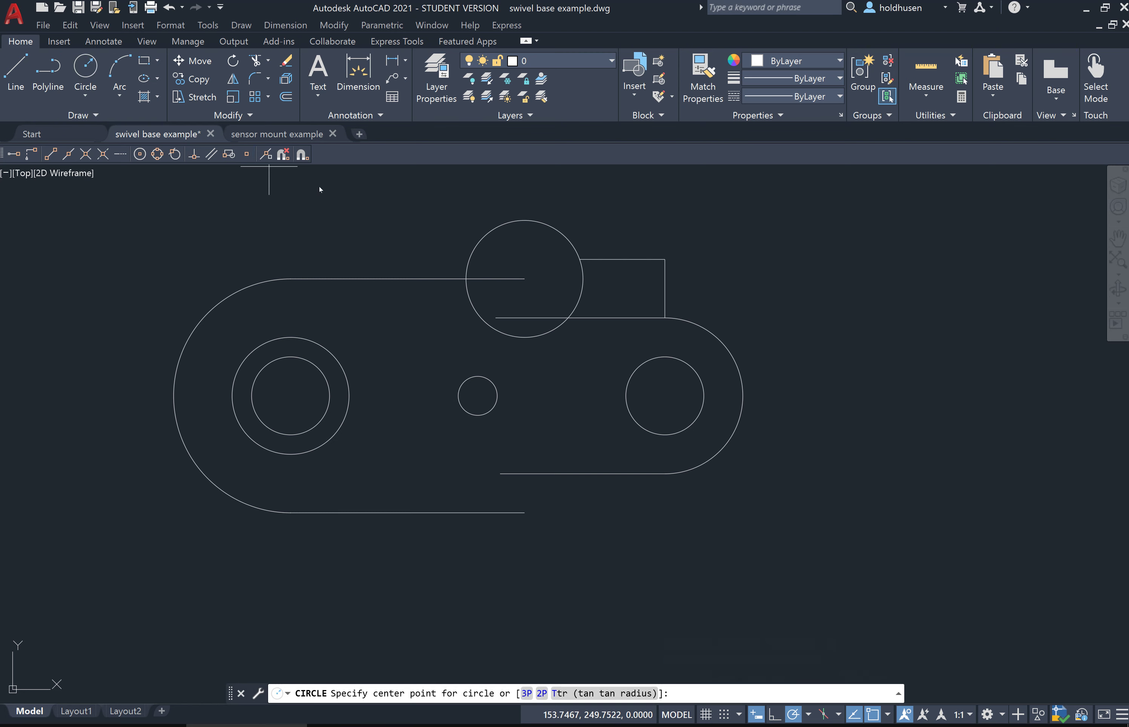
pyautogui.click(579, 259)
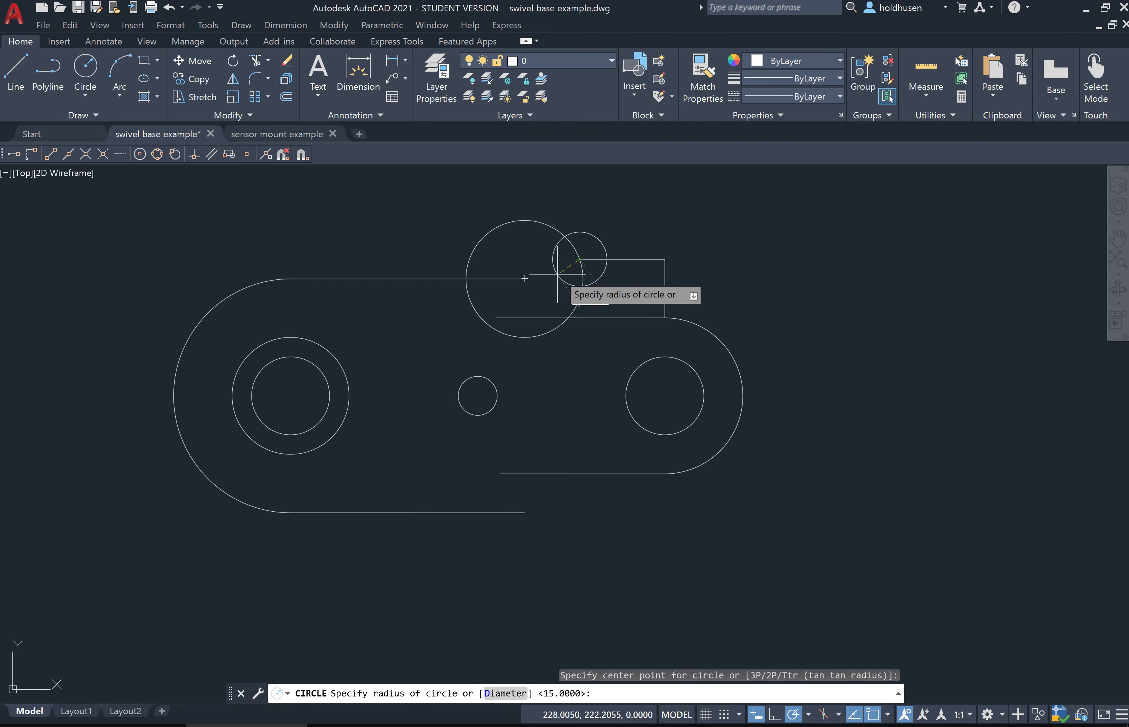
pyautogui.click(525, 279)
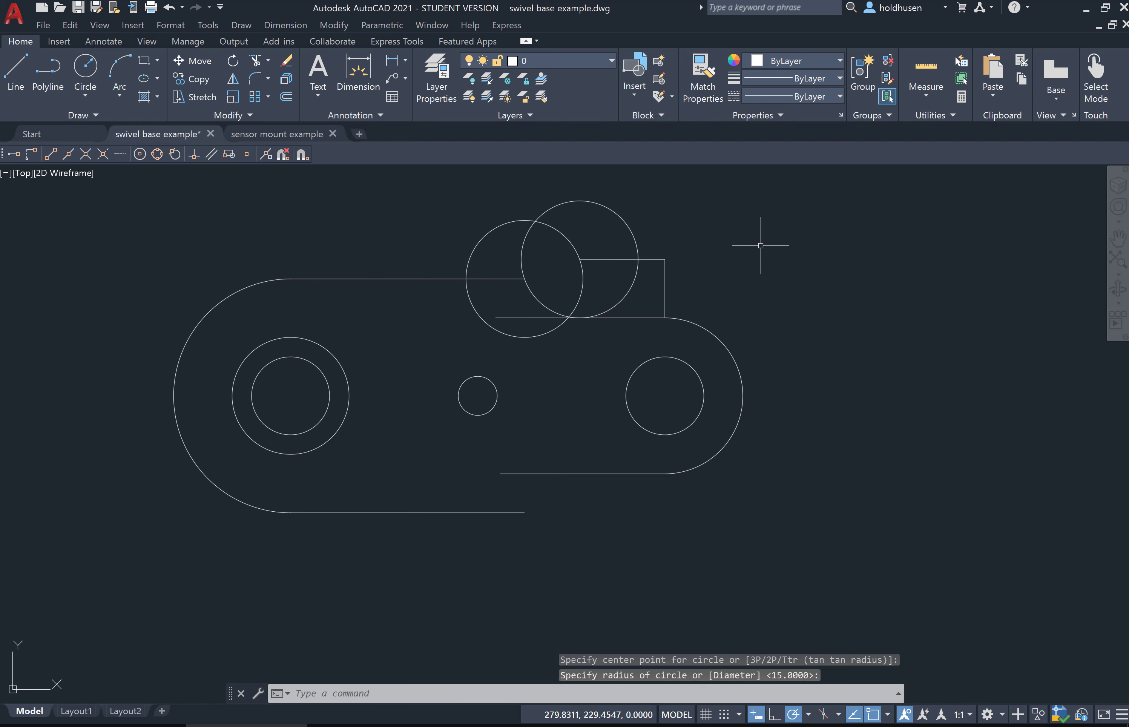
# Step: Delete the two construction lines and the first construction circle
pyautogui.click(665, 280)
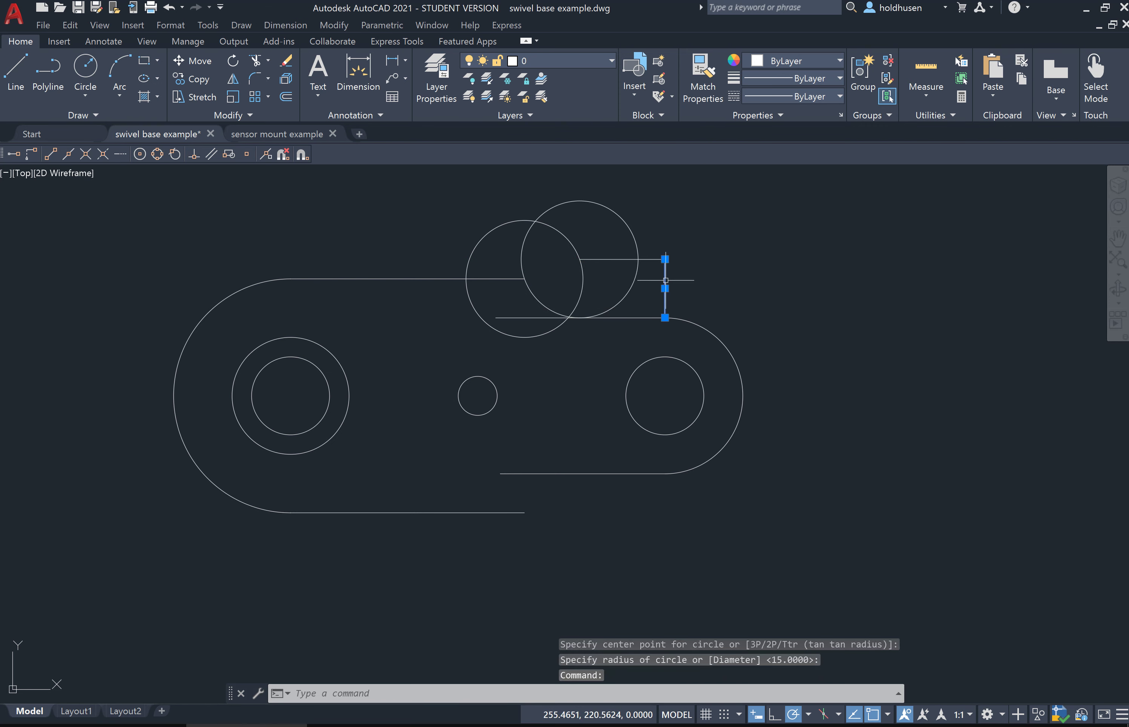
pyautogui.press('Delete')
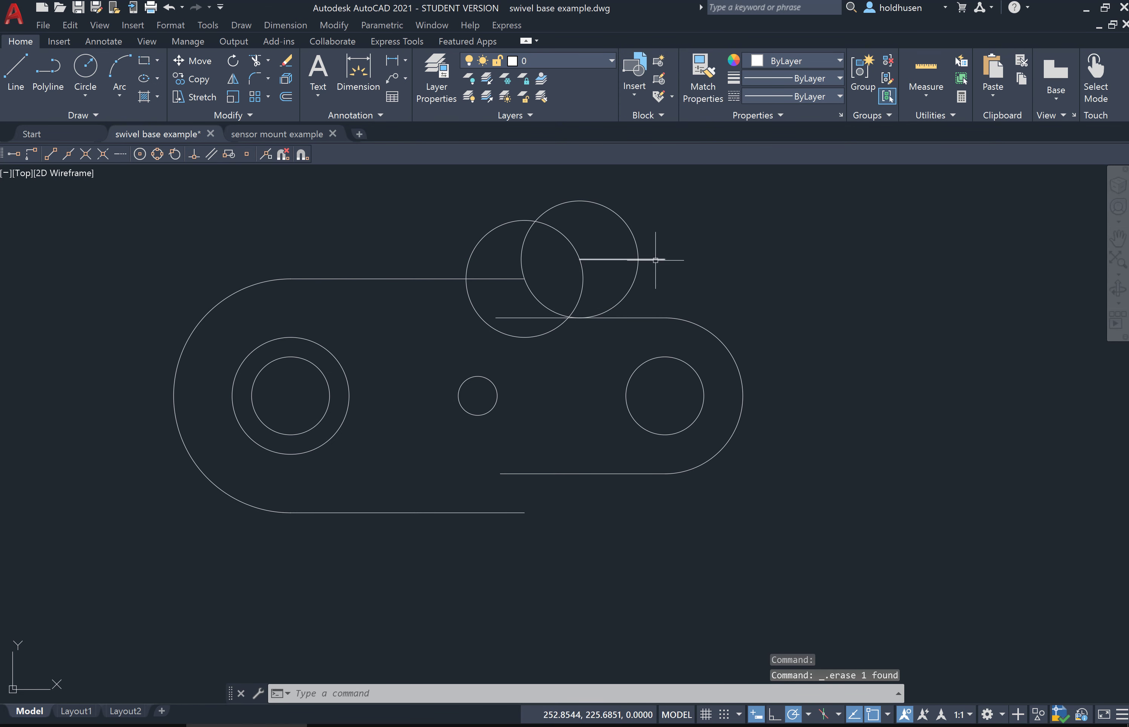
pyautogui.click(655, 259)
pyautogui.press('Delete')
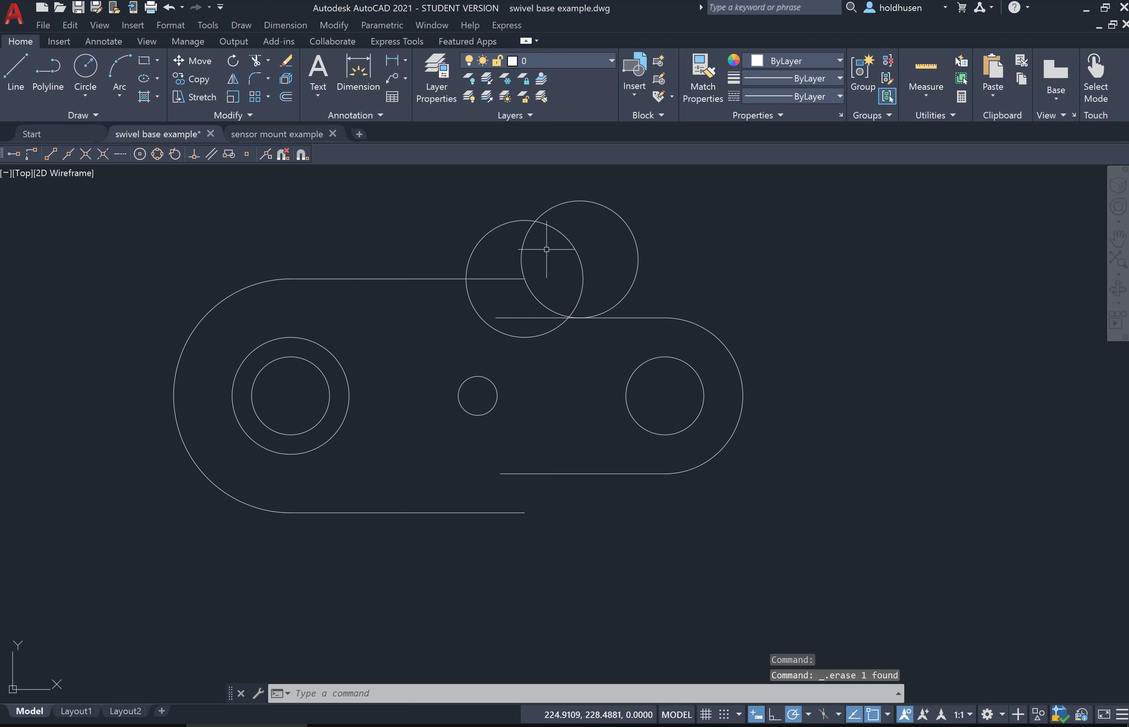
pyautogui.click(487, 232)
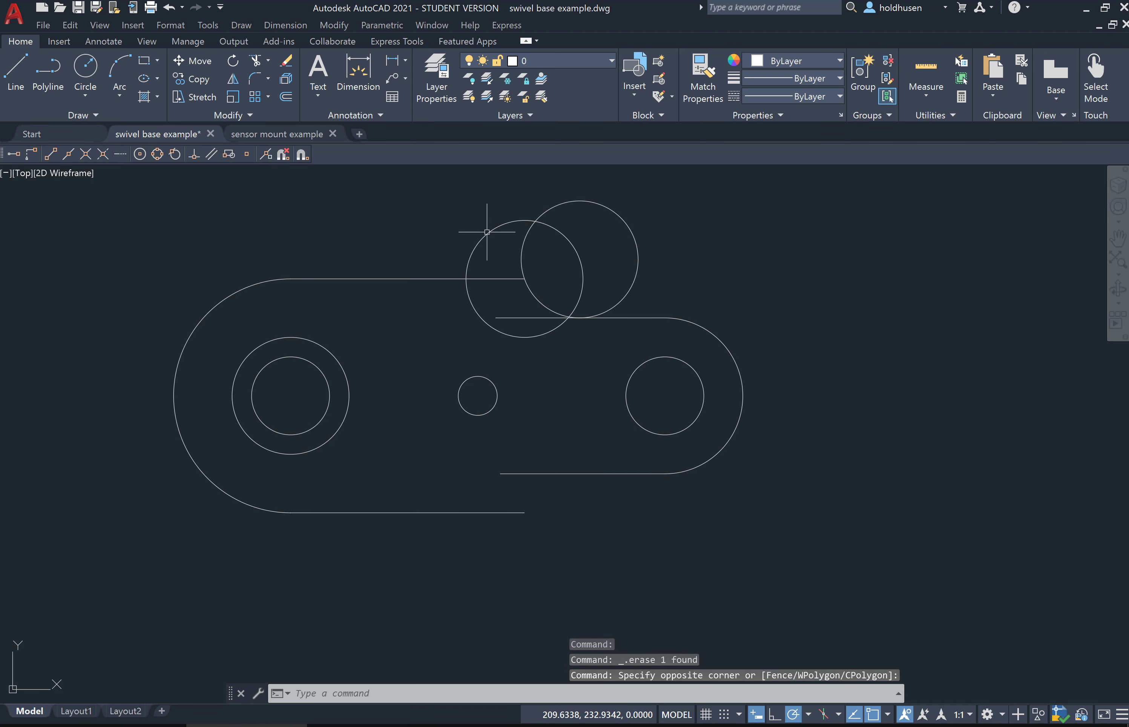
pyautogui.click(479, 237)
pyautogui.press('Delete')
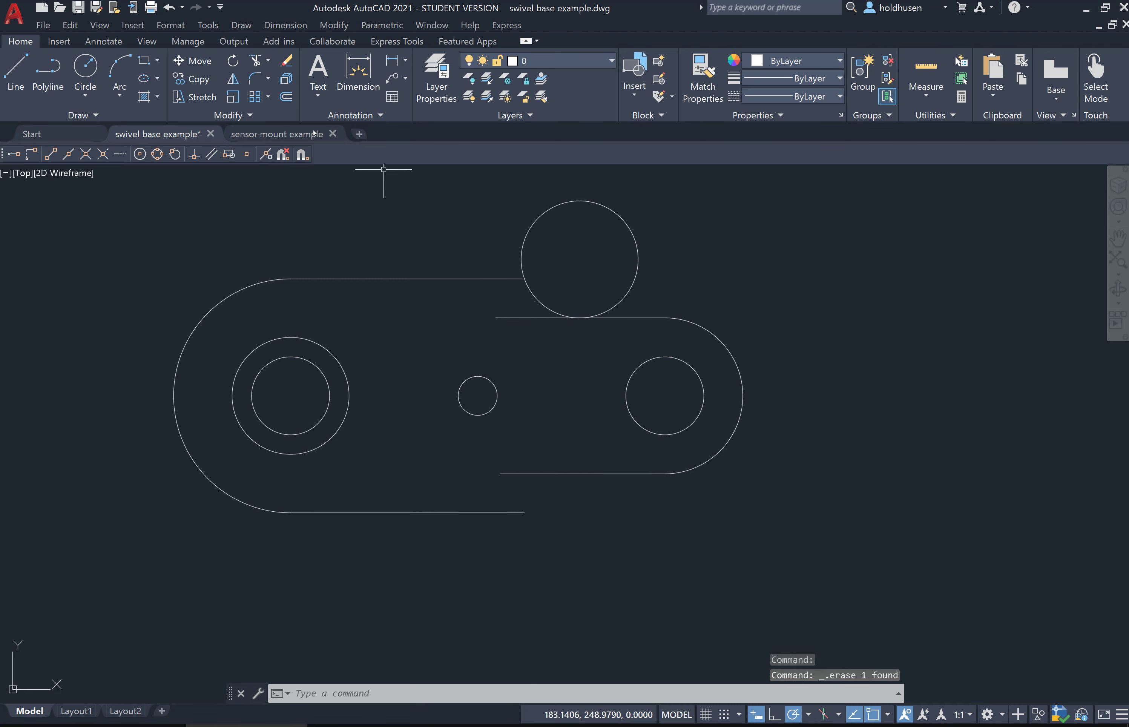
# Step: Trim the remaining upper circle to the arc joining the two upper lines, and trim the small outline's line overhanging past that arc
pyautogui.click(256, 60)
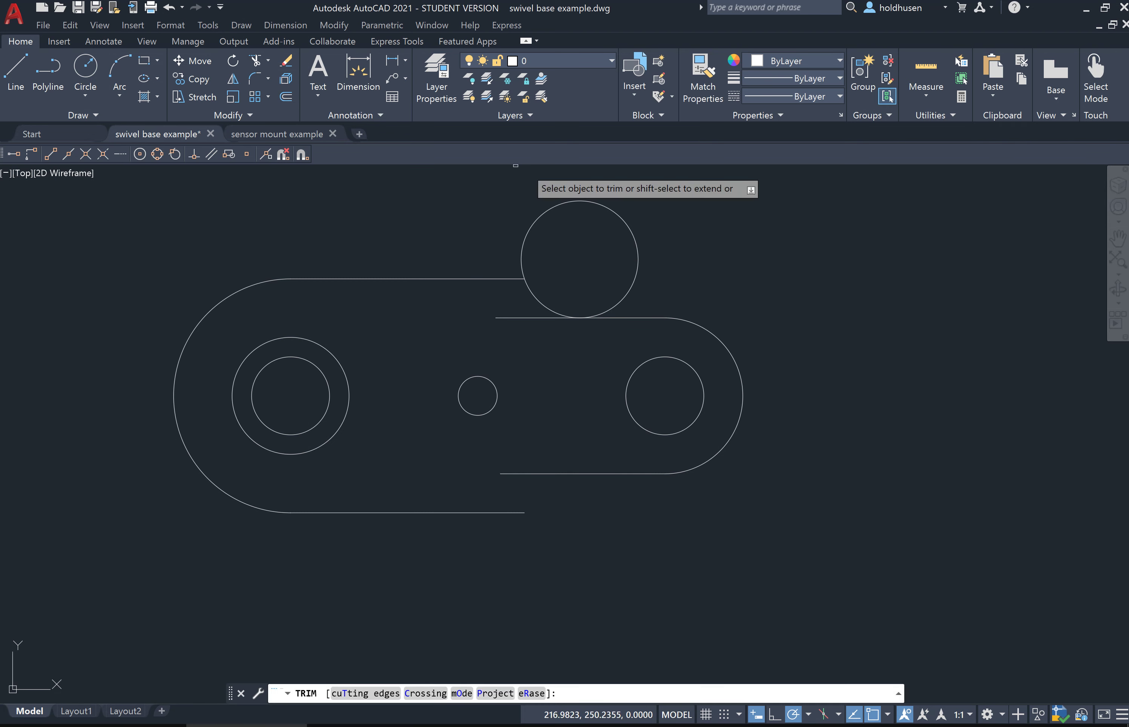
pyautogui.click(613, 215)
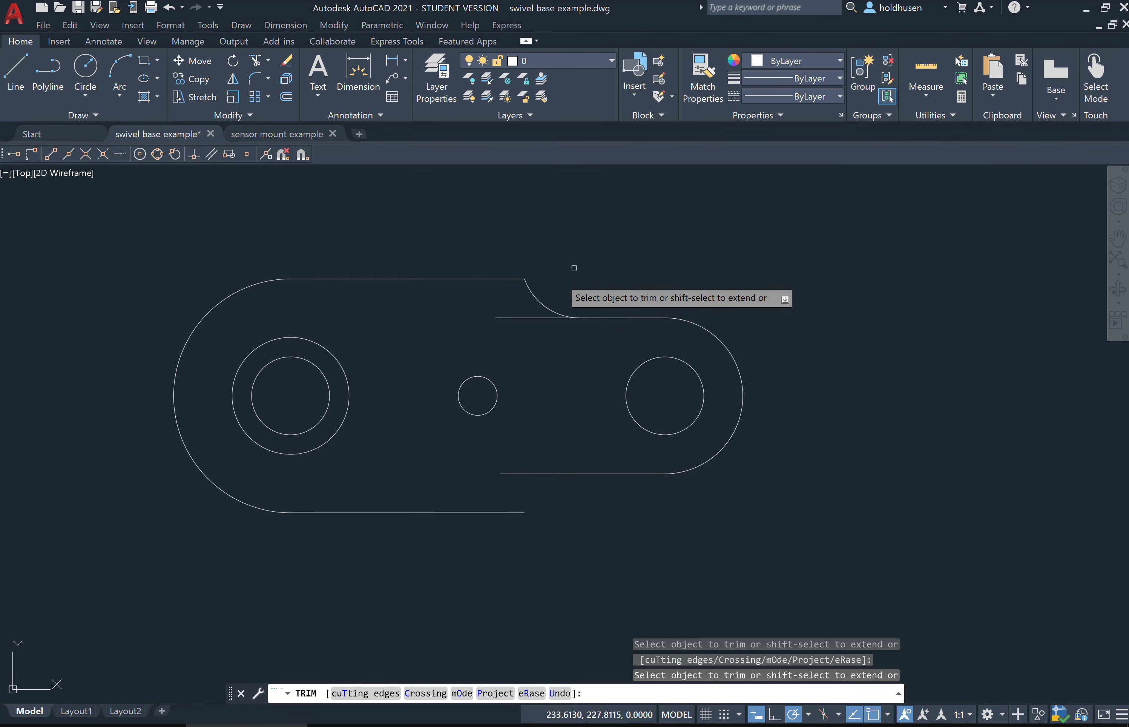
pyautogui.click(525, 318)
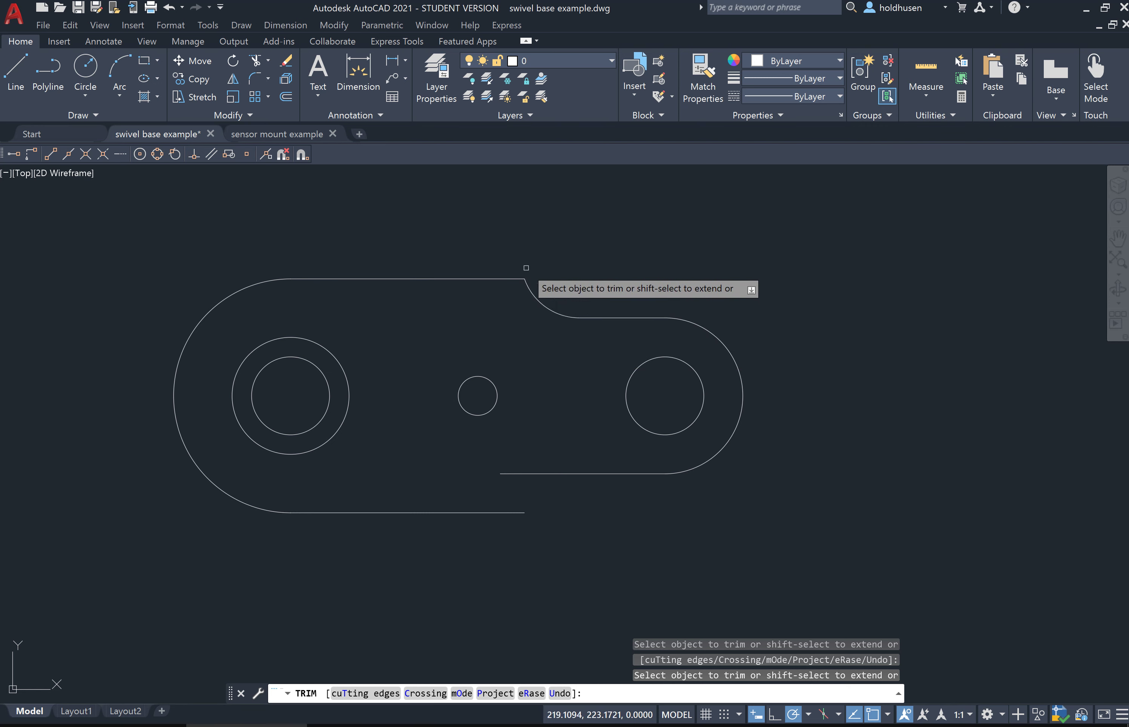
# Step: Switch to the sensor mount example drawing and draw a radius 3.5 circle centred on the top end of the base's right vertical line
pyautogui.click(277, 134)
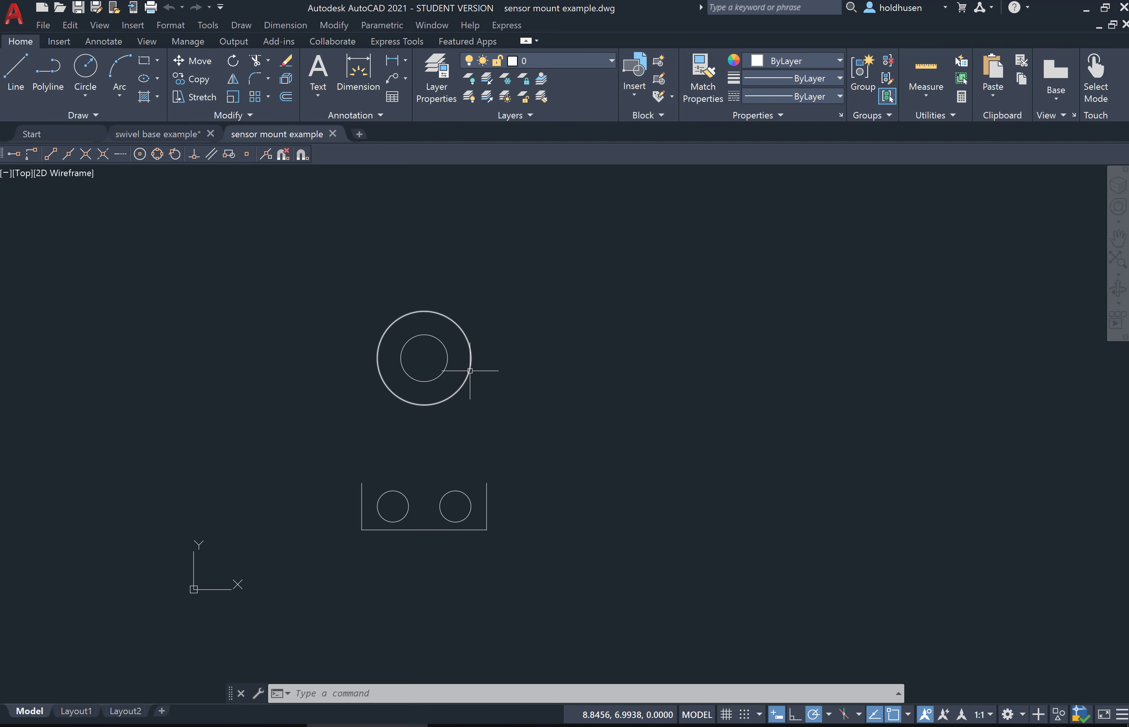
pyautogui.moveTo(470, 370)
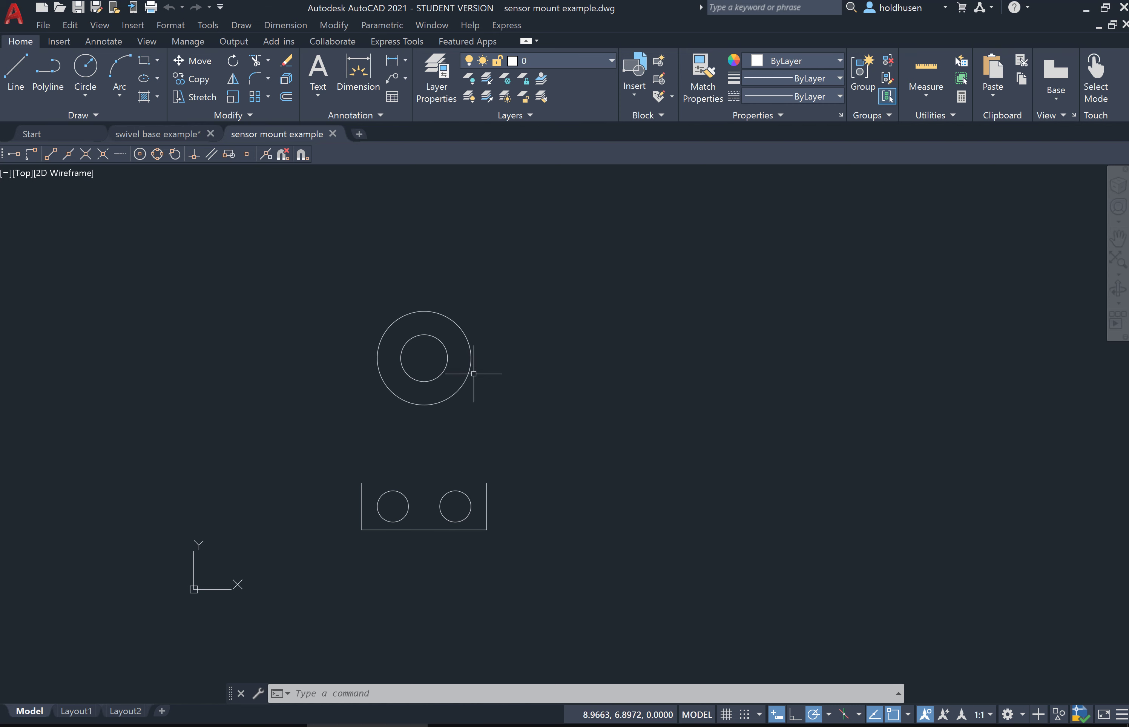
pyautogui.click(85, 67)
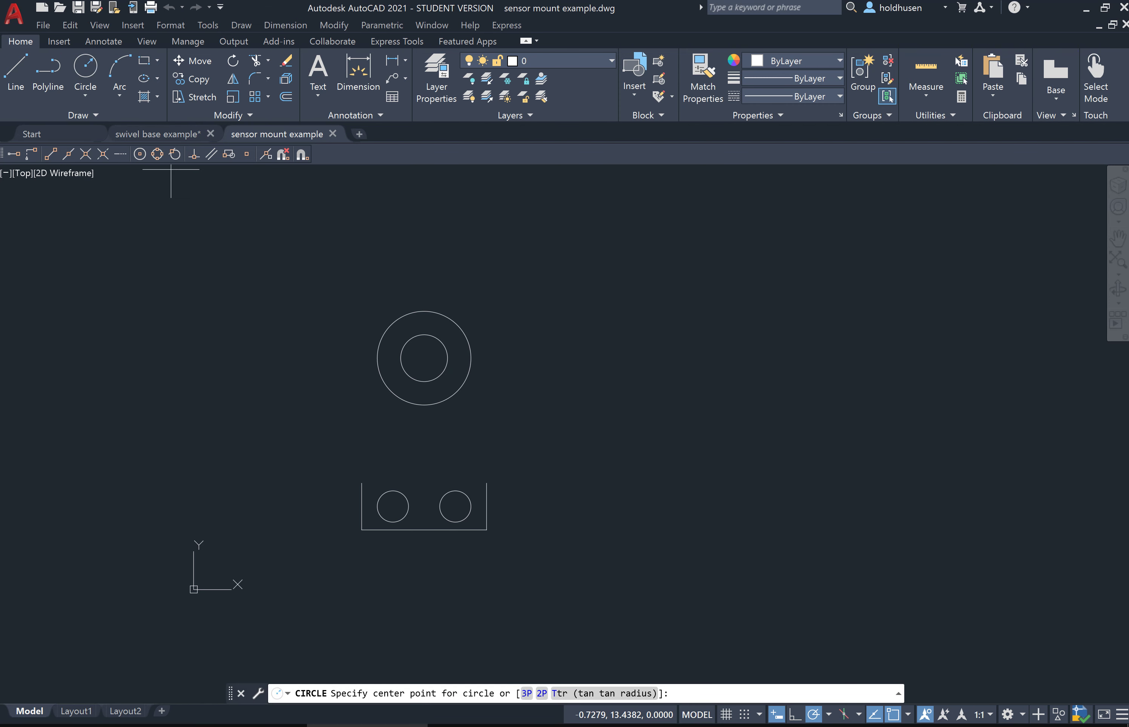
pyautogui.click(486, 483)
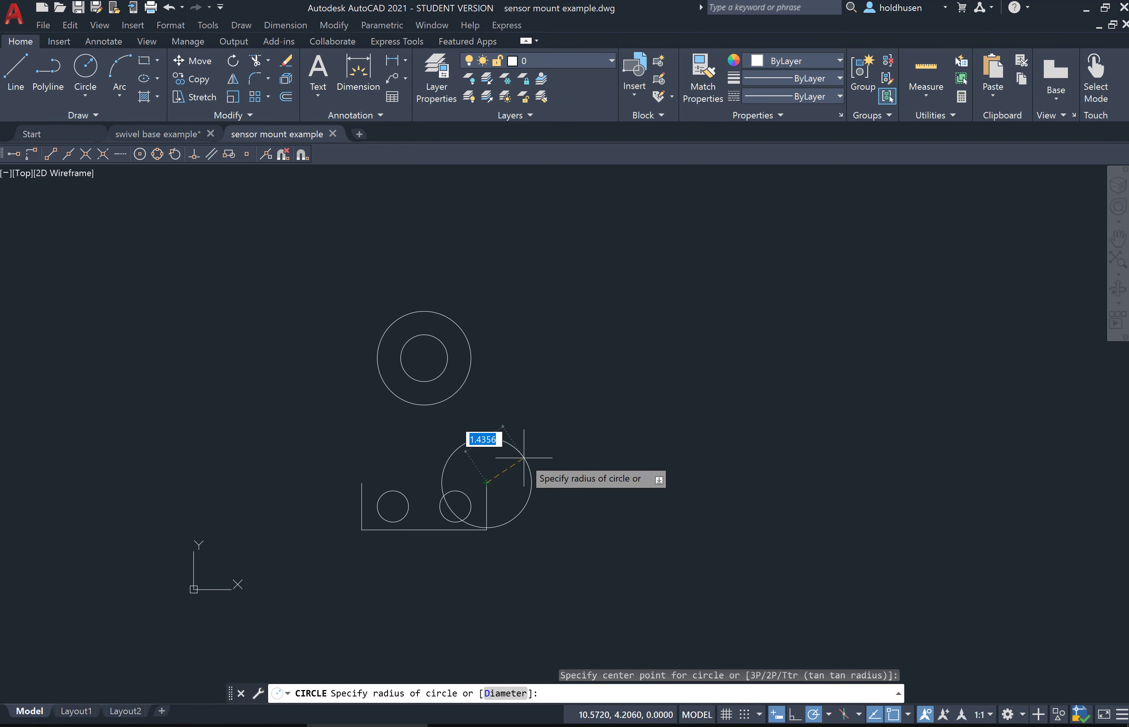
pyautogui.write('3.5')
pyautogui.press('Return')
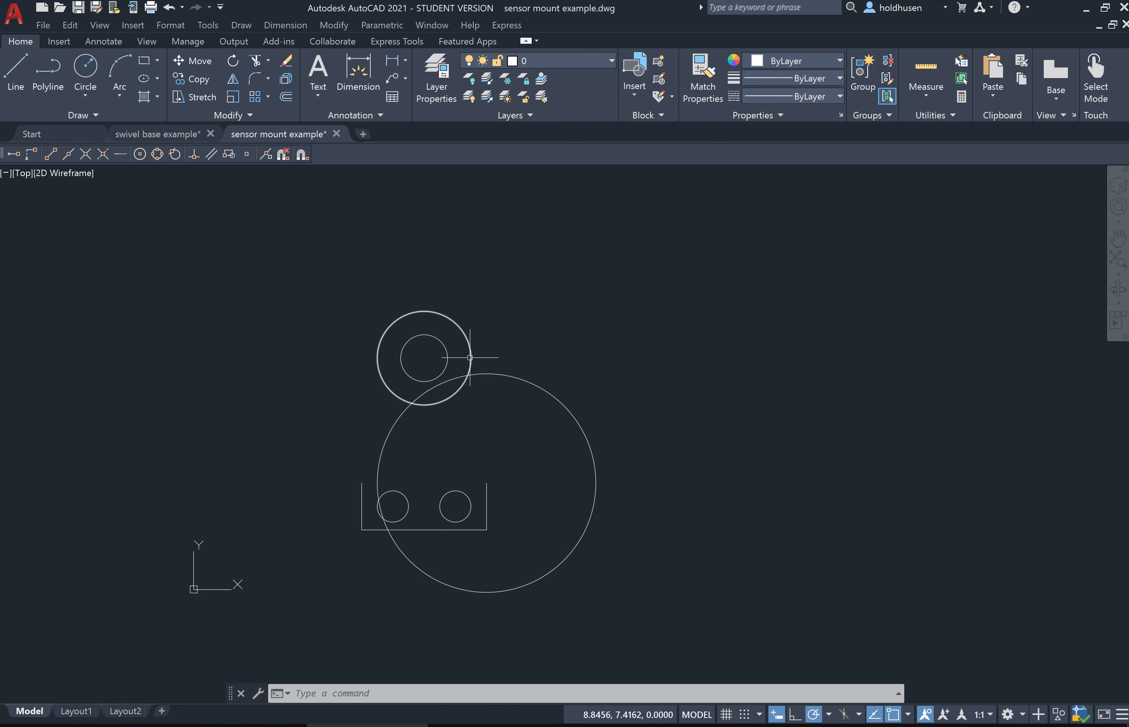
# Step: Draw a construction circle of radius 5 centred on the two concentric circles
pyautogui.moveTo(470, 357)
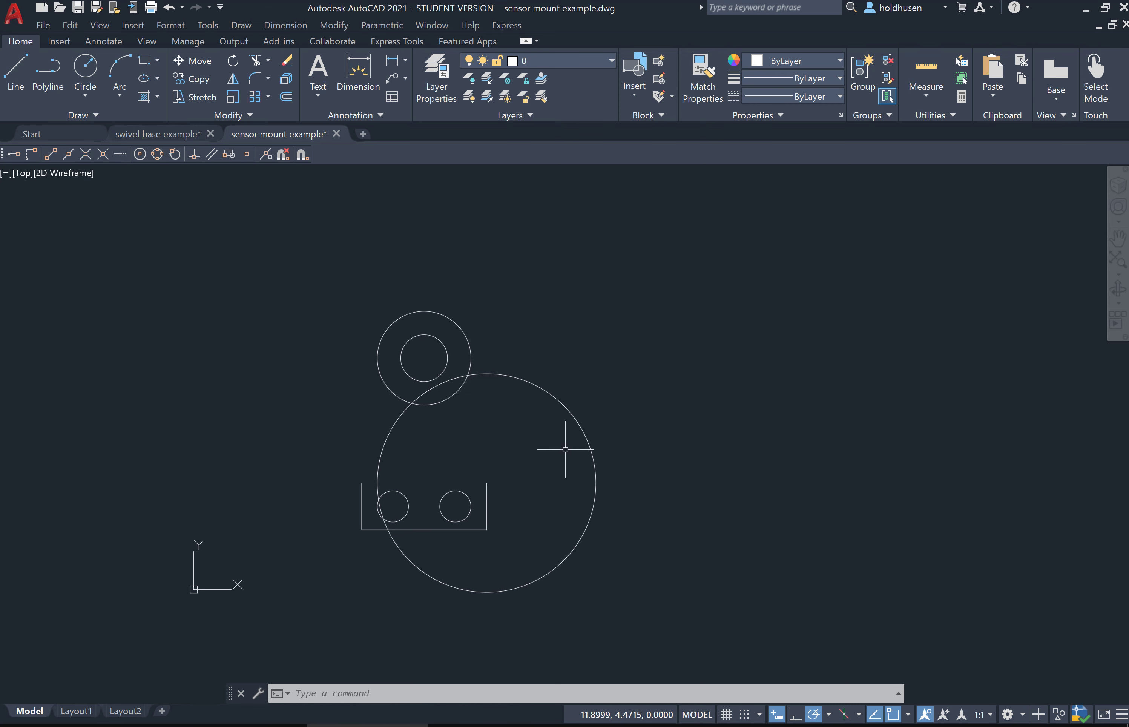
pyautogui.click(85, 68)
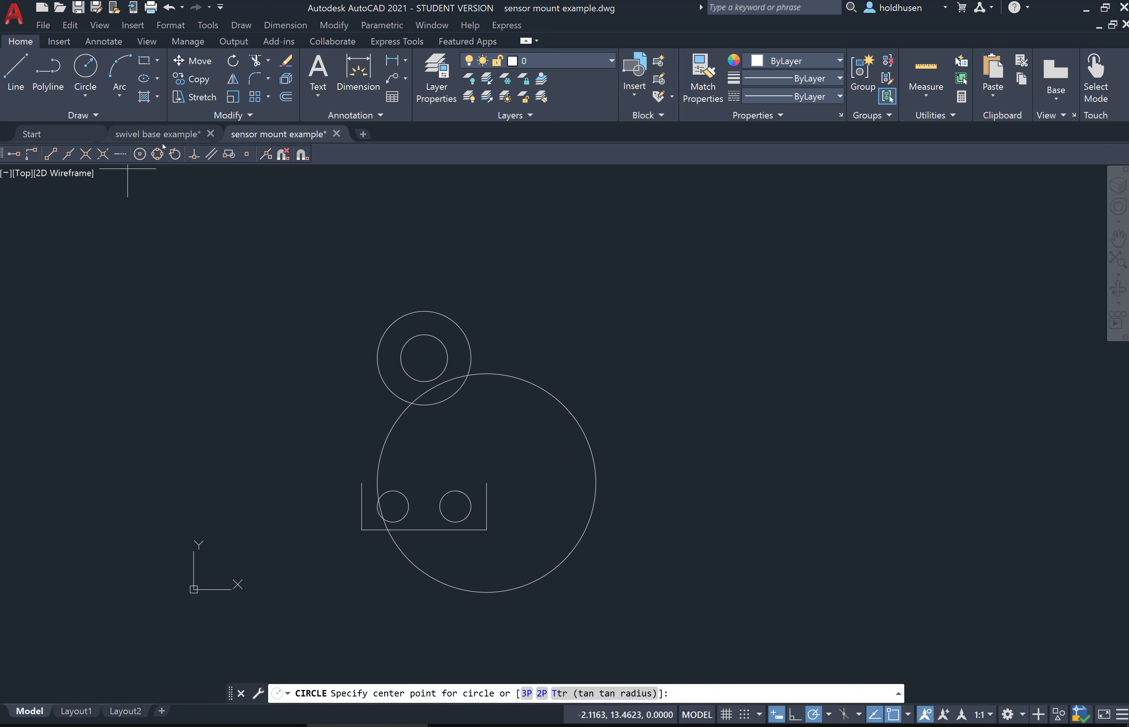
pyautogui.click(424, 358)
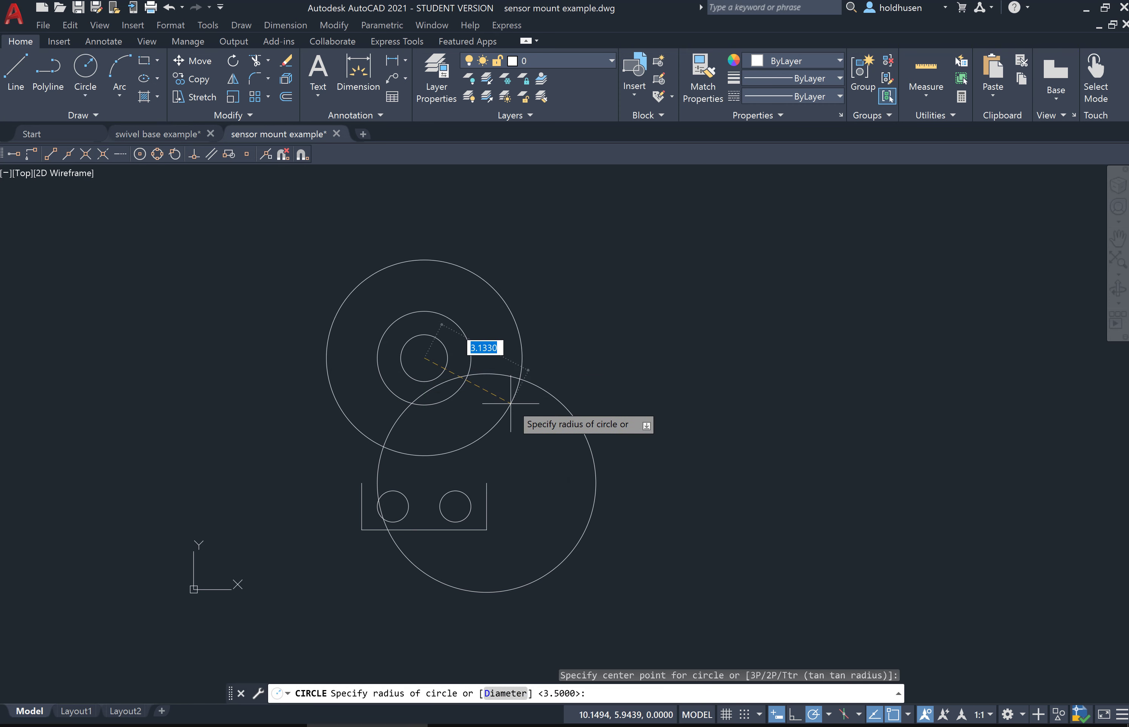
pyautogui.write('5')
pyautogui.press('Return')
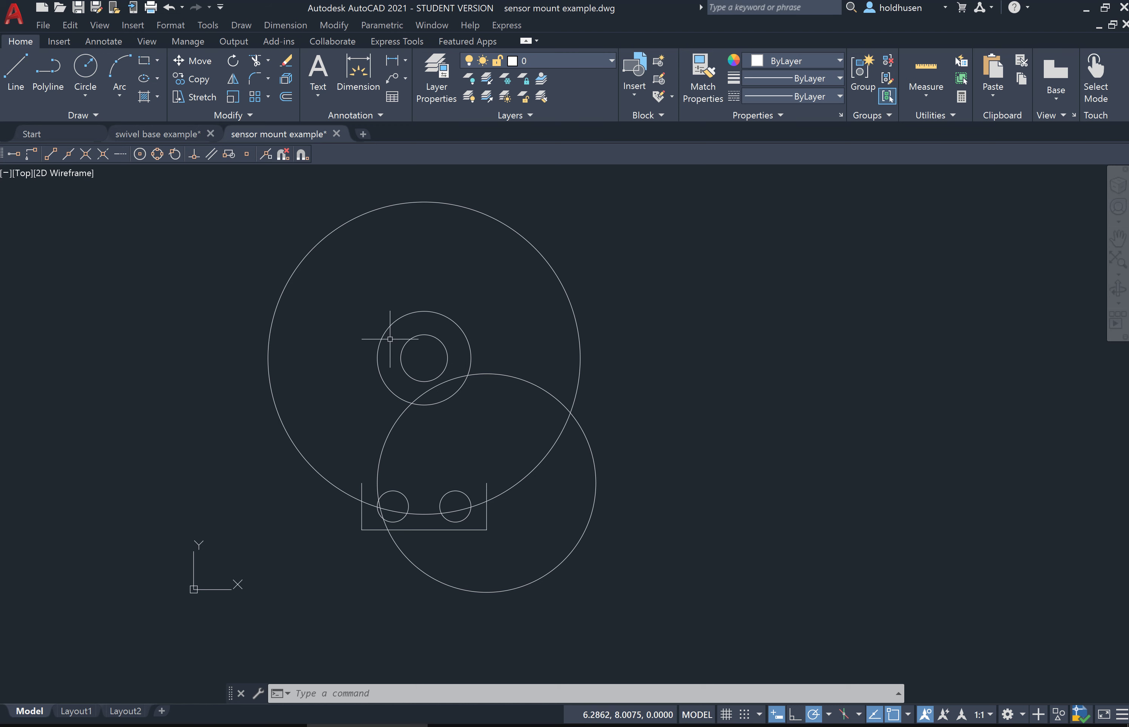
# Step: Draw a circle of radius 3.5 centred on the right-hand intersection of the two large construction circles
pyautogui.click(85, 66)
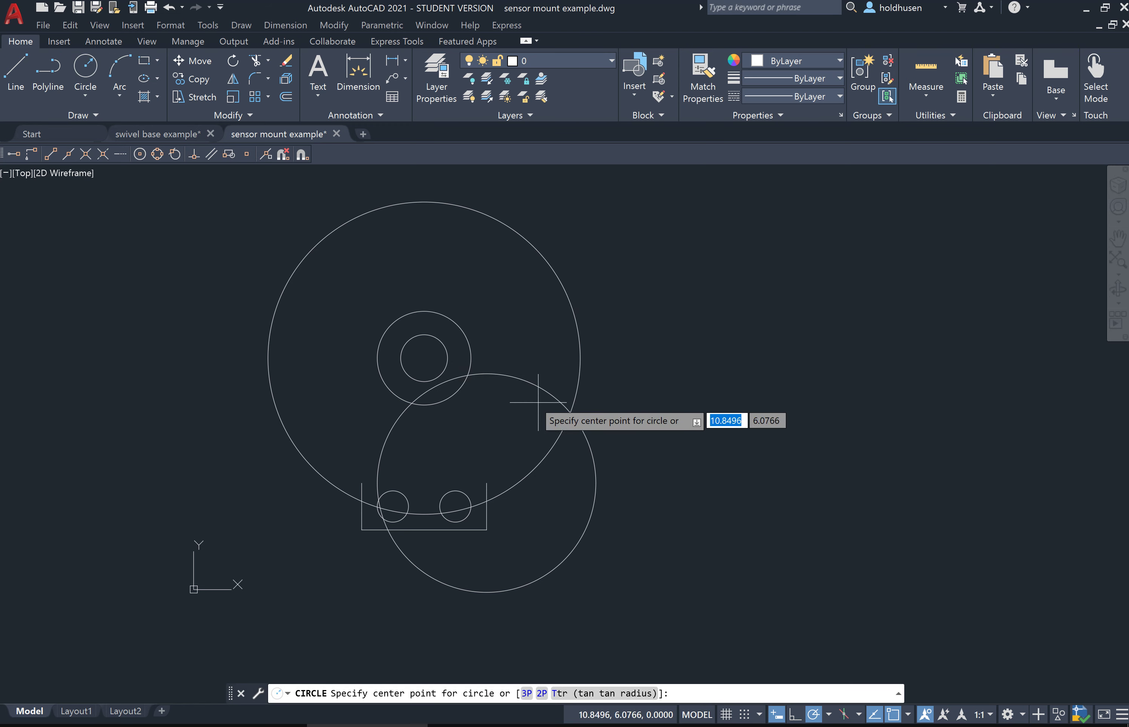
pyautogui.click(570, 412)
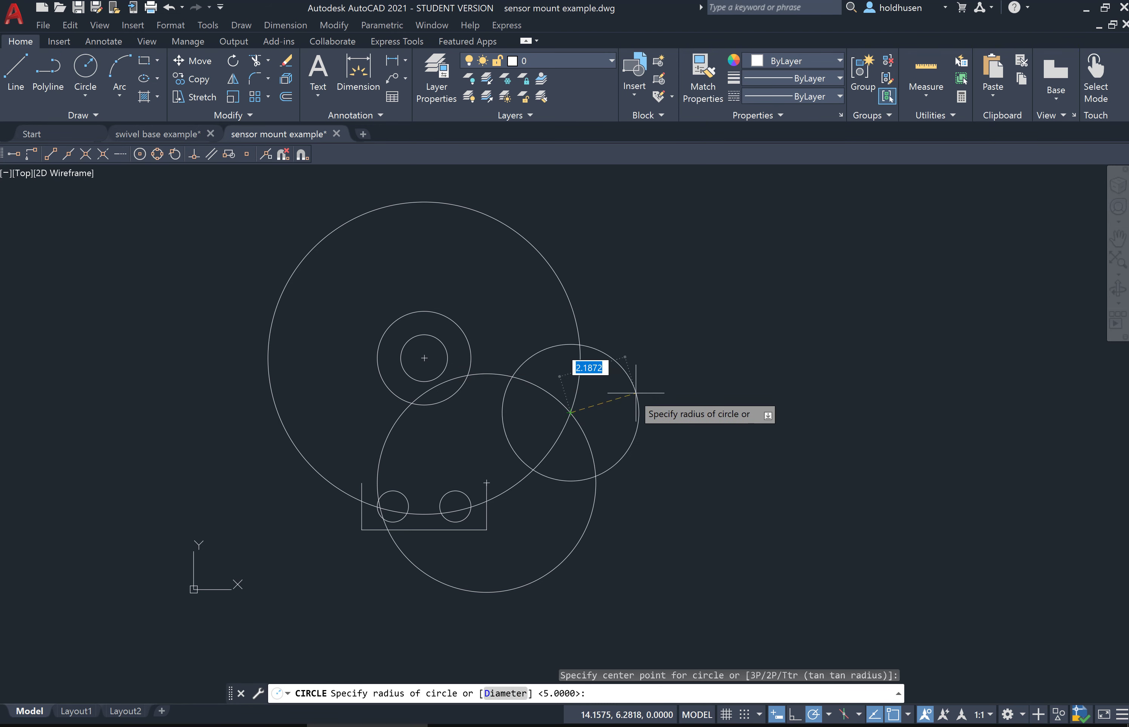
pyautogui.write('3.5')
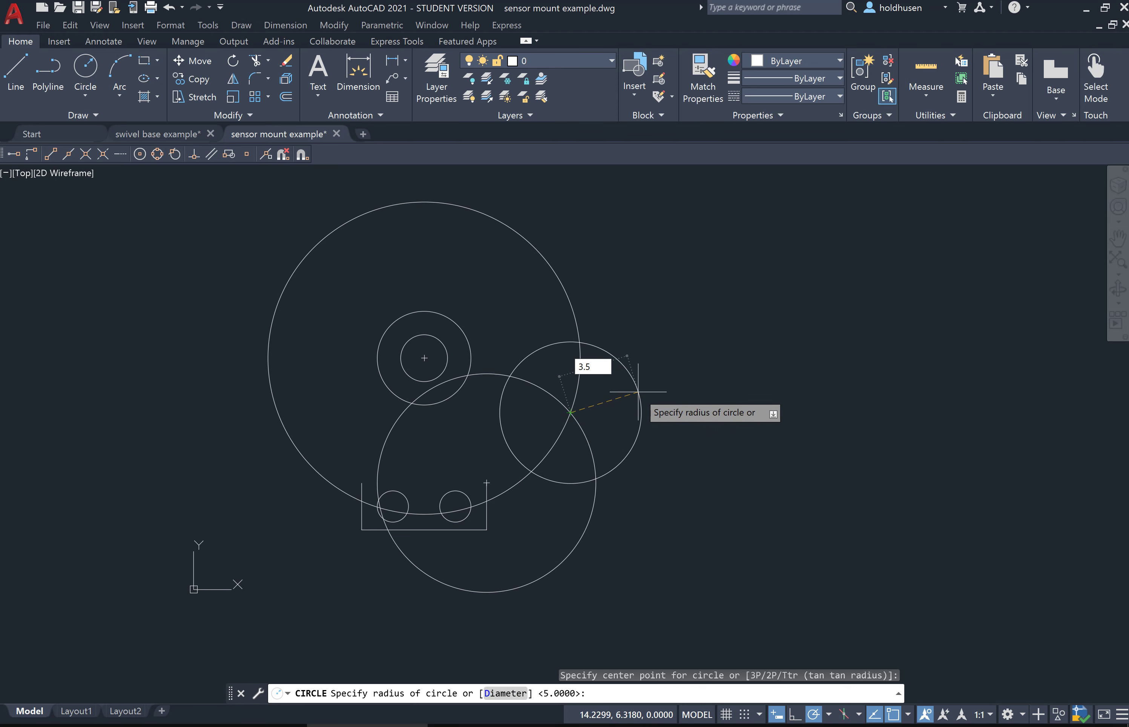
pyautogui.press('Return')
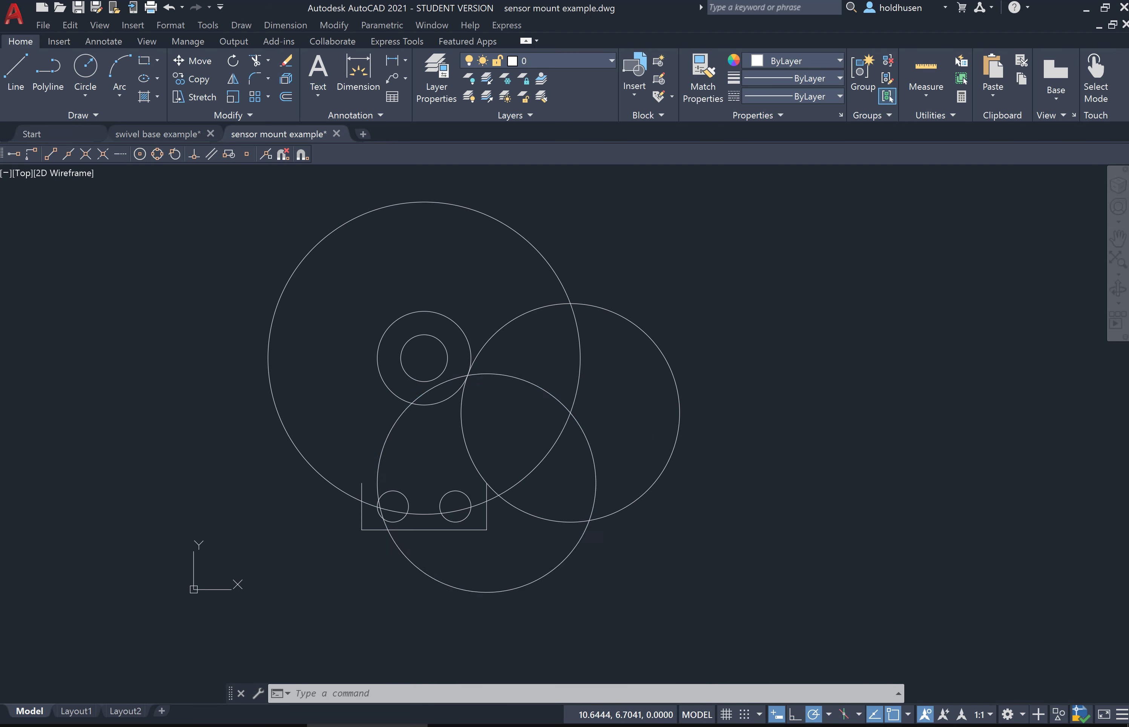
# Step: Erase the radius 3.5 construction circle centred on the top end of the base's right vertical line
pyautogui.click(524, 380)
pyautogui.press('Delete')
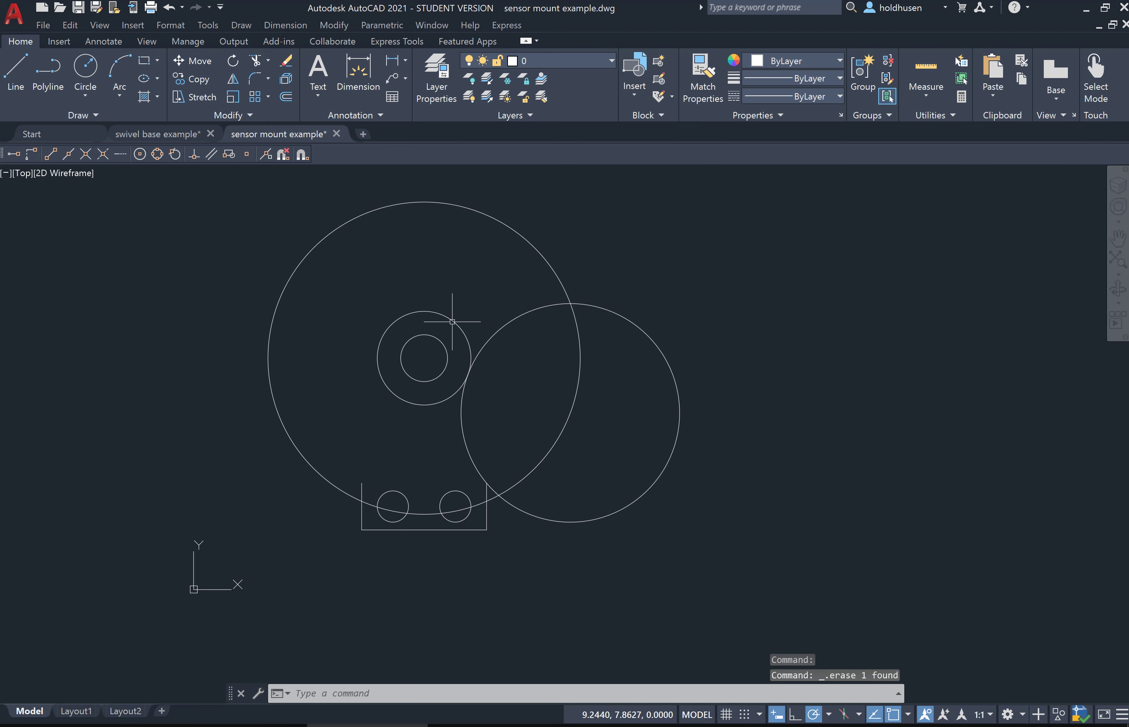
# Step: Draw a line from the centre of the two small concentric circles to the centre of the radius 3.5 circle
pyautogui.click(16, 71)
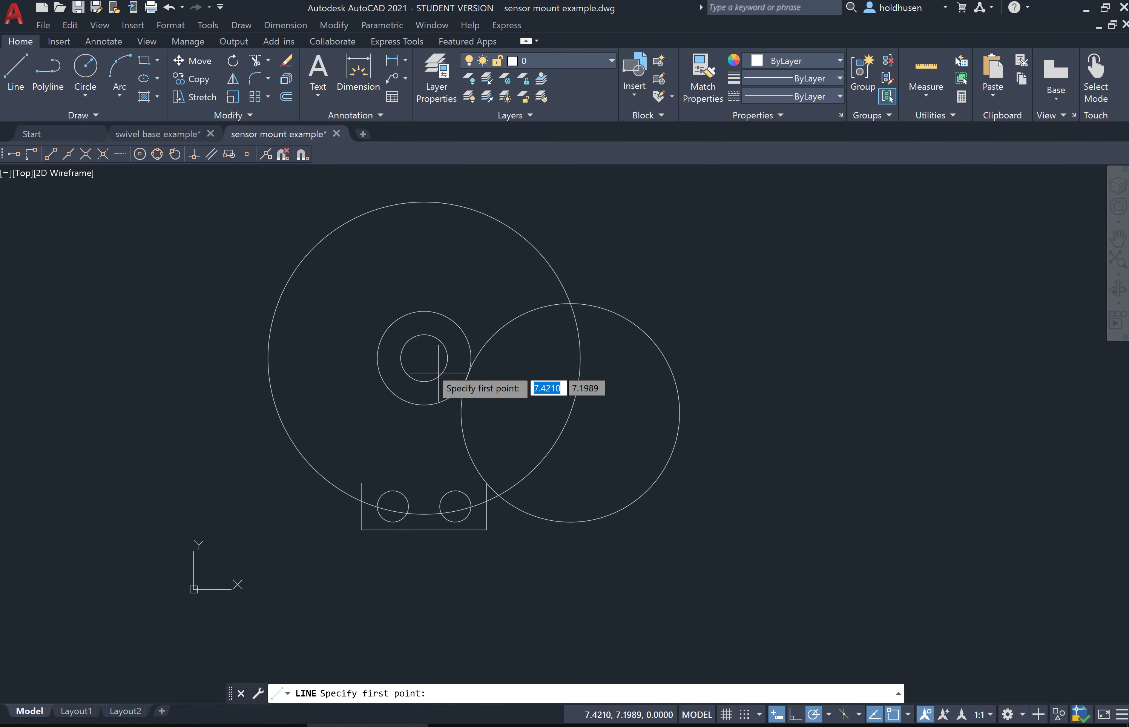
pyautogui.click(424, 358)
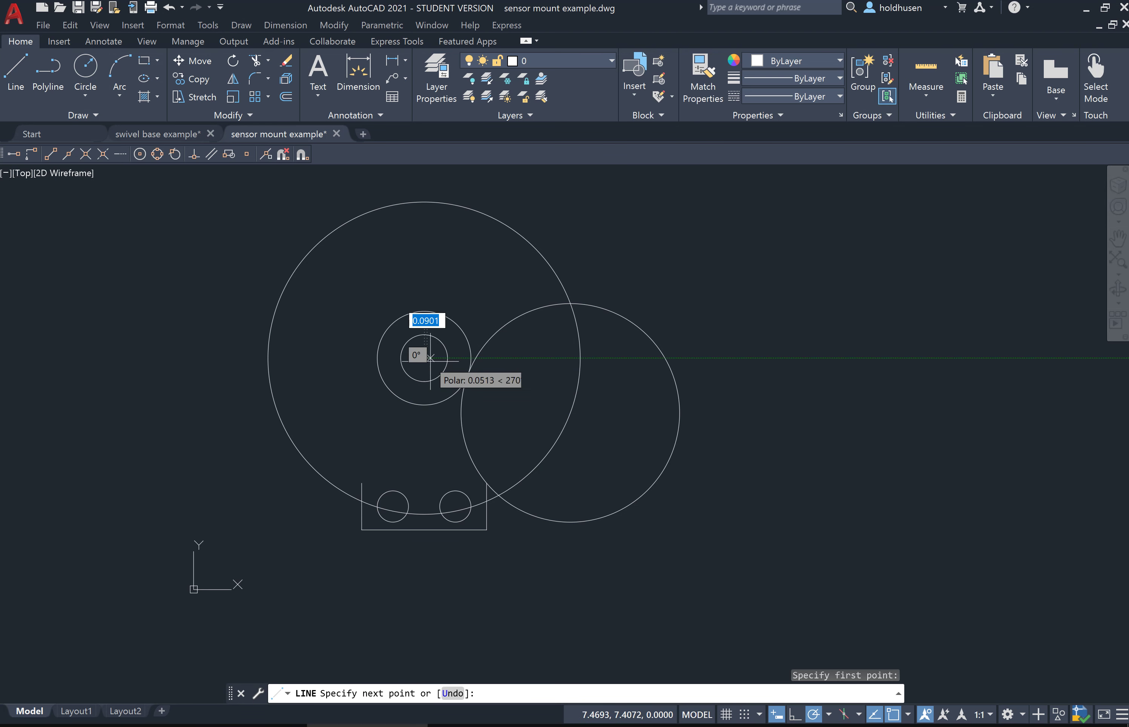
pyautogui.click(570, 413)
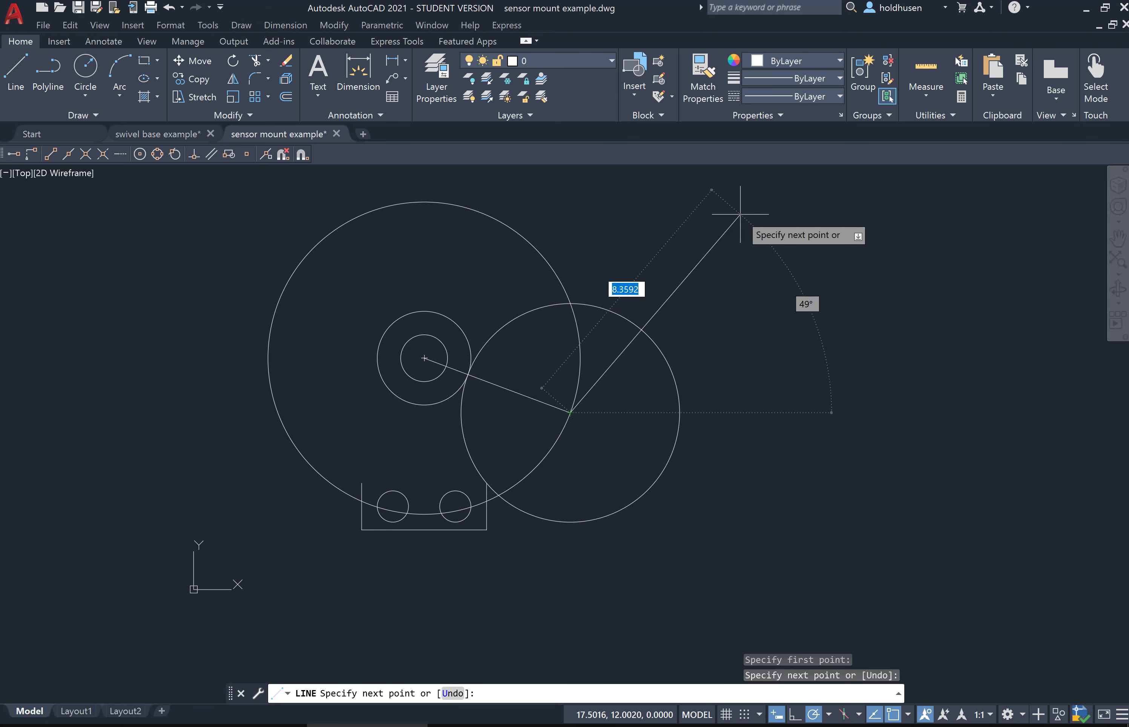
pyautogui.press('Escape')
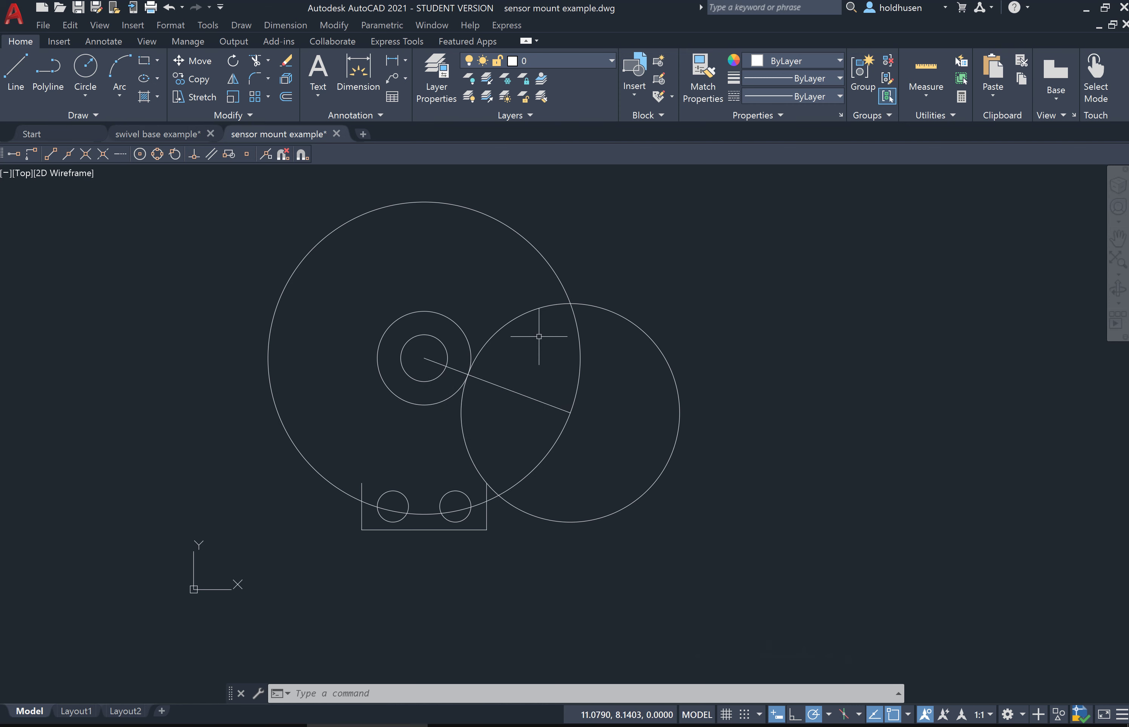
# Step: Erase the radius 5 construction circle and the line joining the two circle centres
pyautogui.click(579, 343)
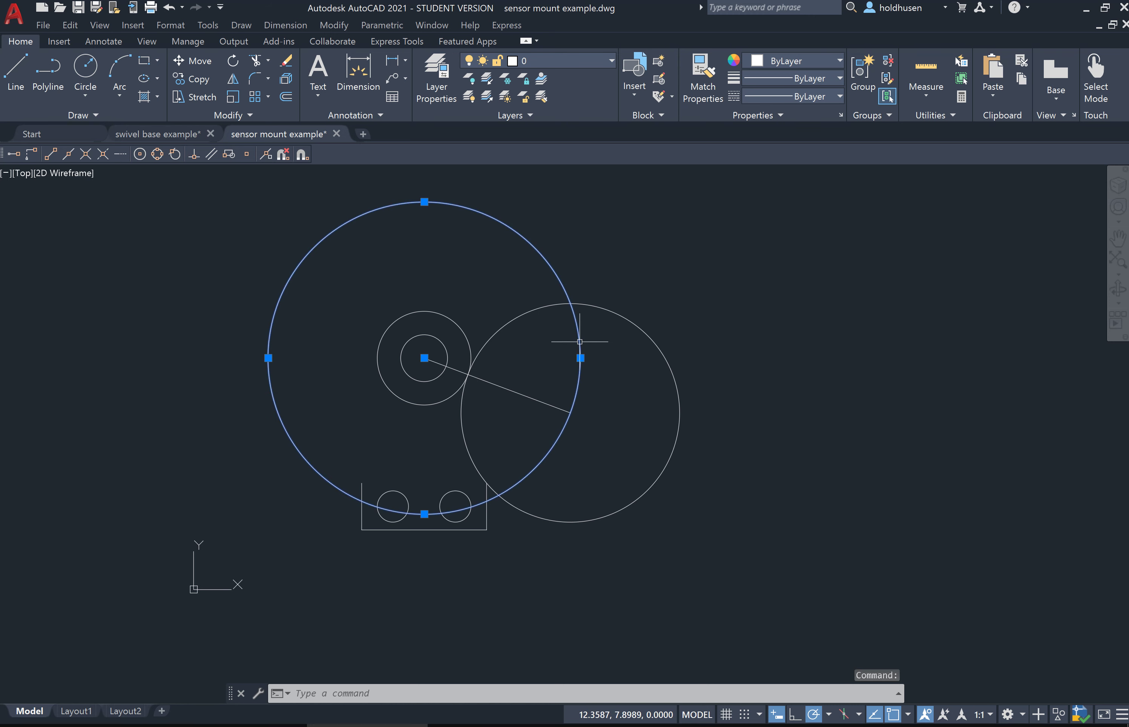
pyautogui.press('Delete')
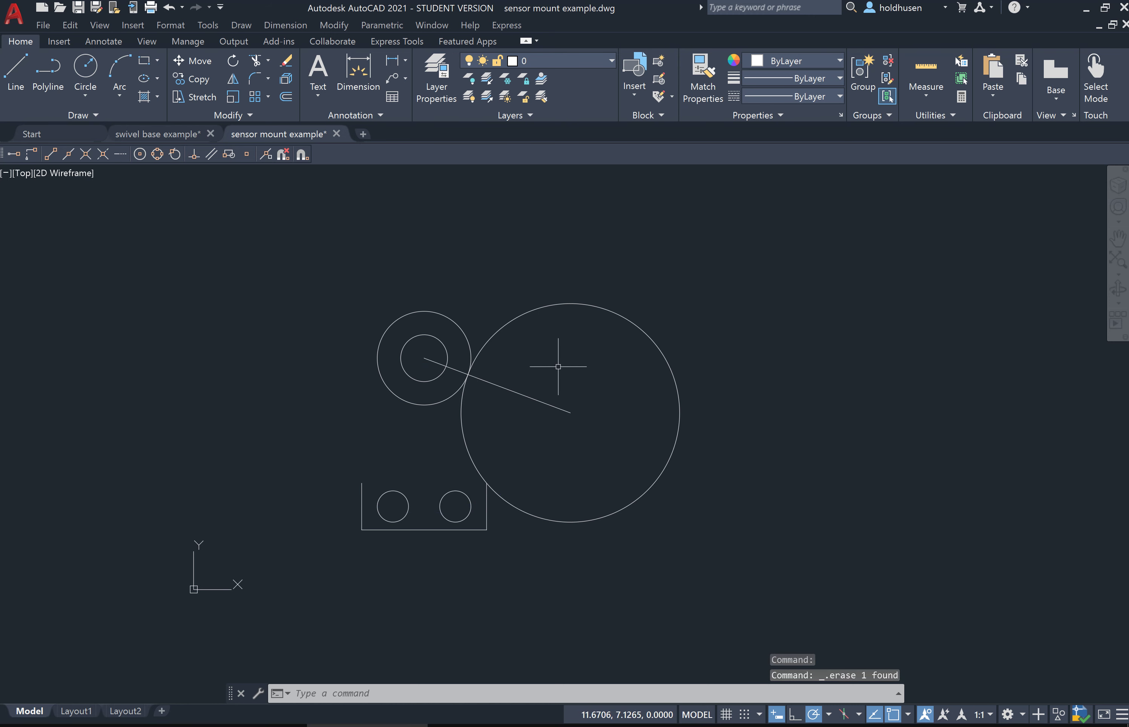
pyautogui.click(537, 402)
pyautogui.press('Delete')
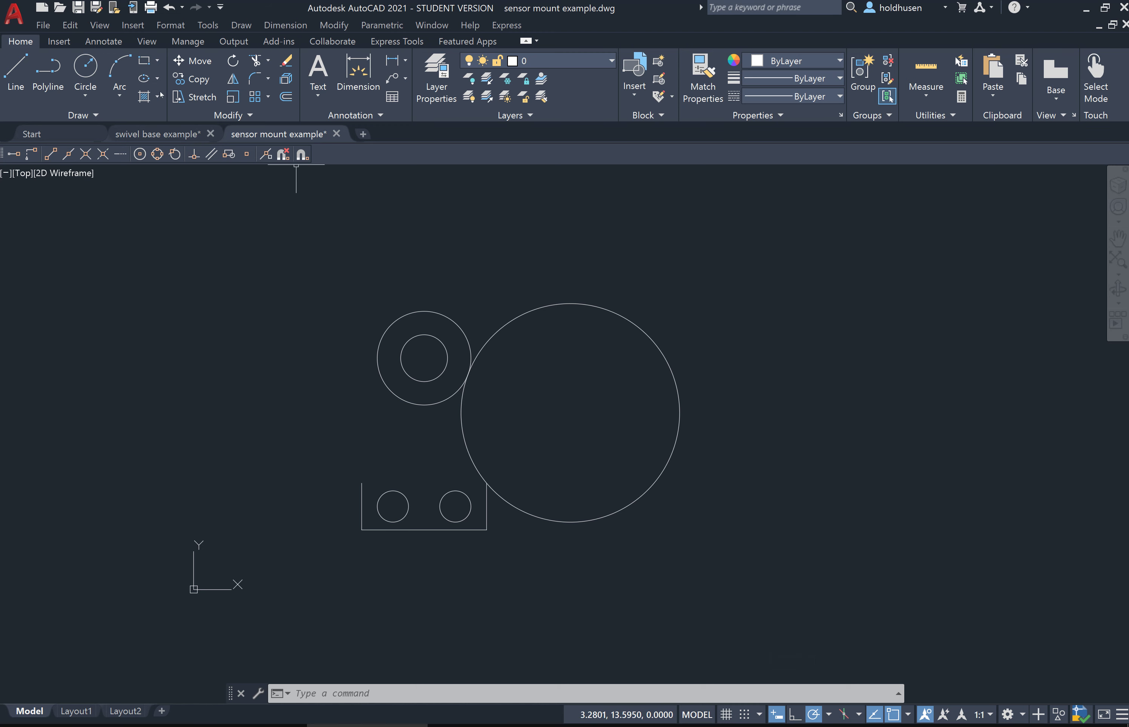
# Step: Draw a circle of radius 4.25 concentric with the remaining radius 3.5 circle
pyautogui.click(86, 68)
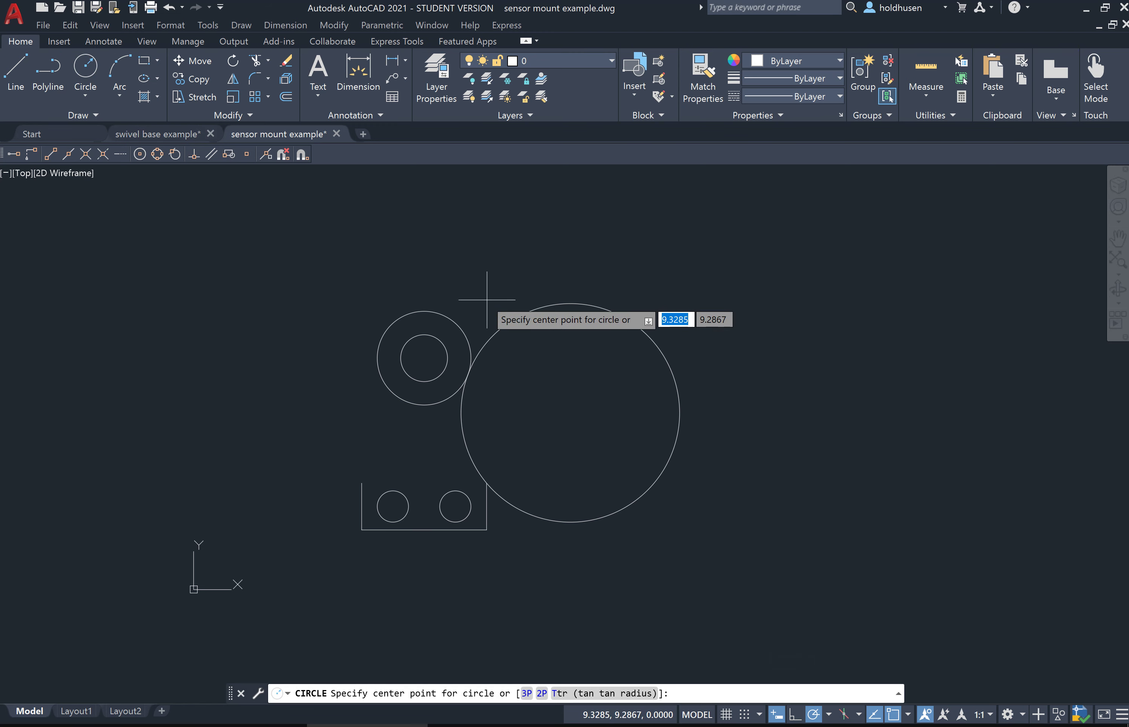
pyautogui.click(572, 411)
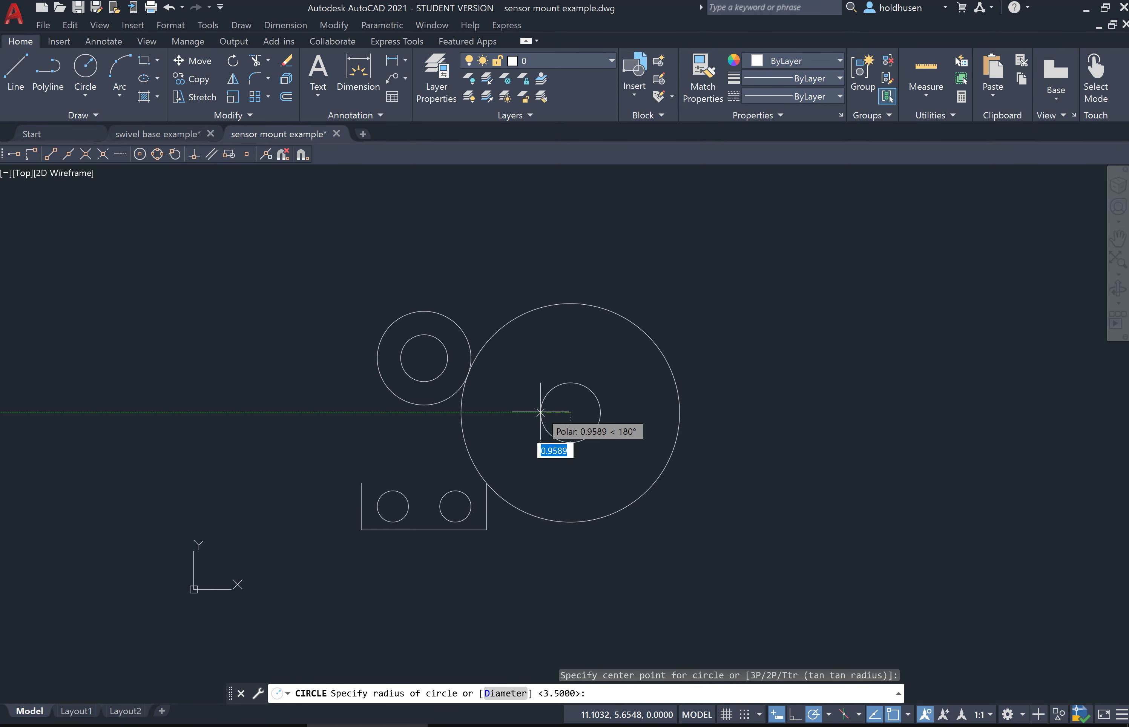
pyautogui.write('4.25')
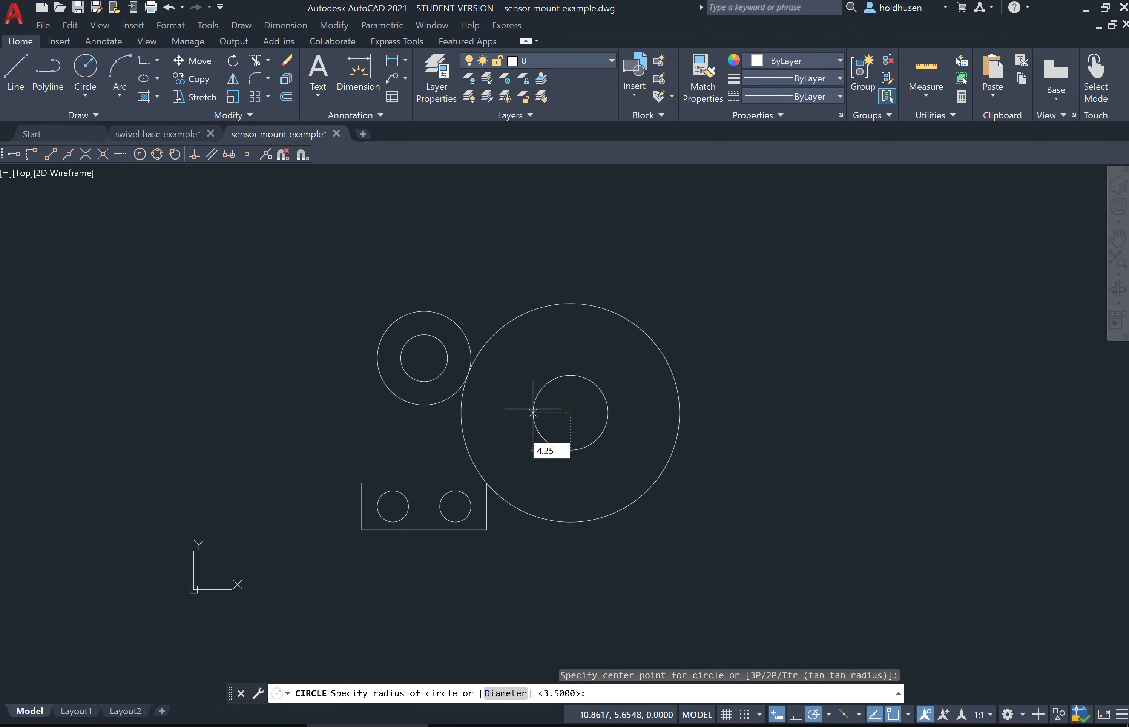
pyautogui.press('Return')
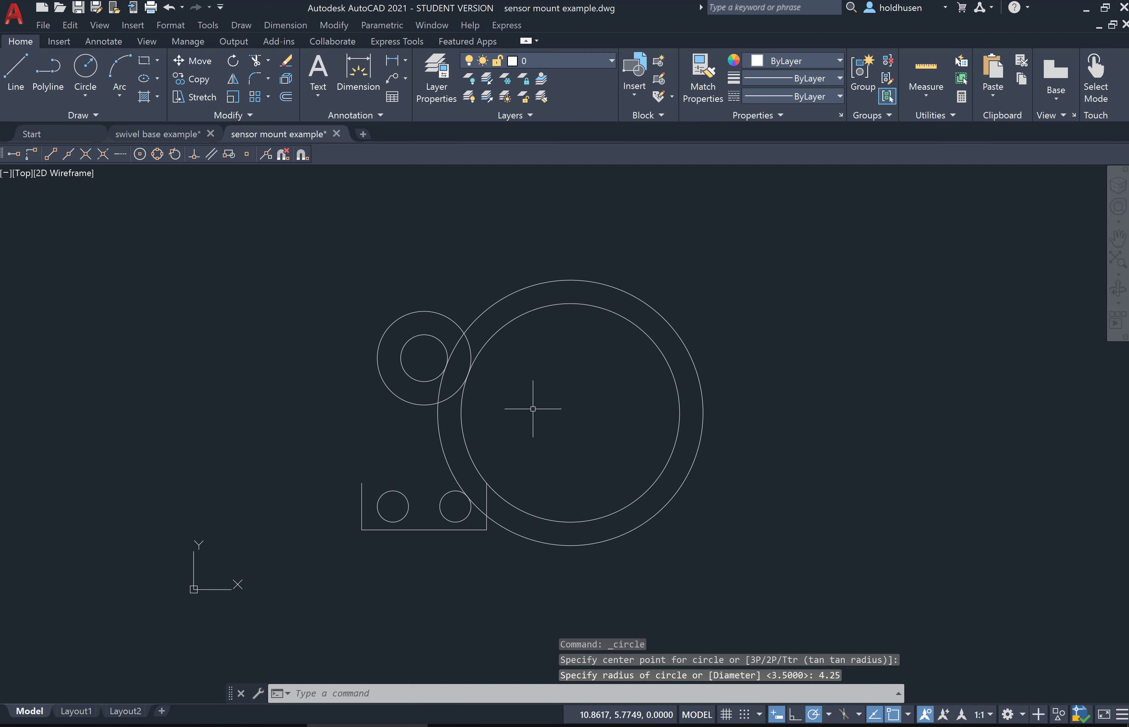